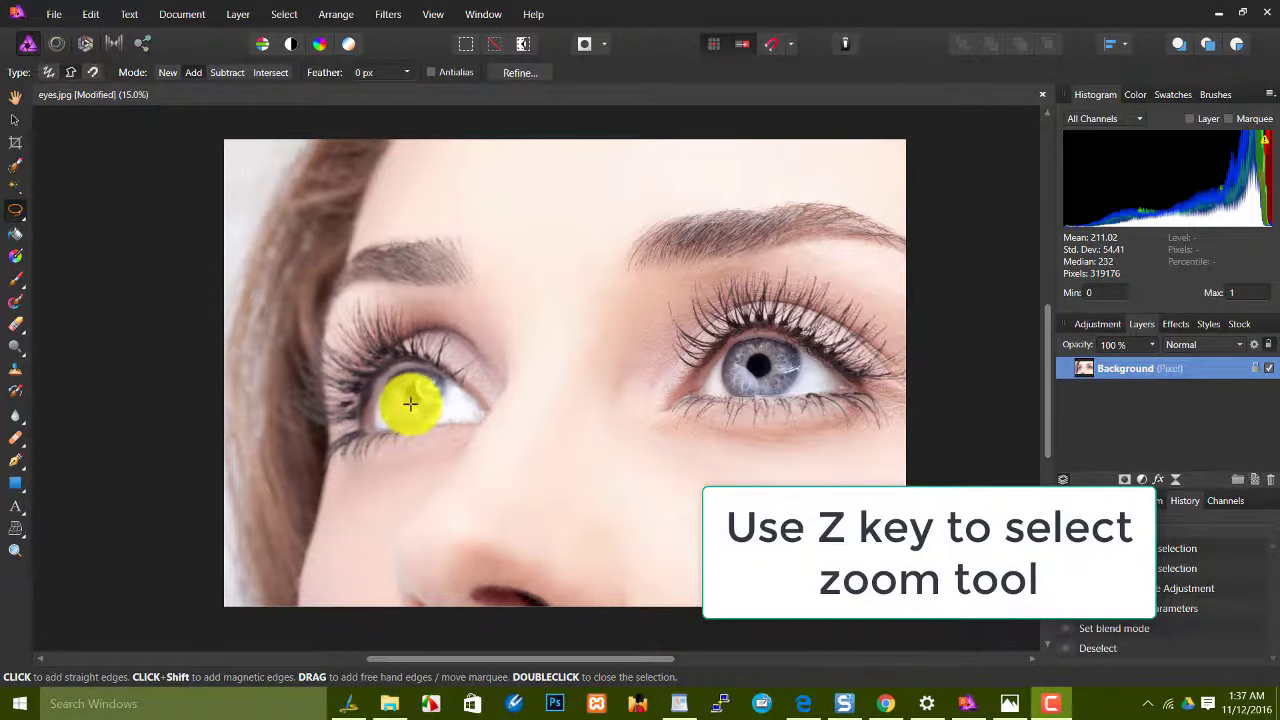
- Zoom in on the left eye's pupil with the Zoom tool, settling at about 81%
click(15, 120)
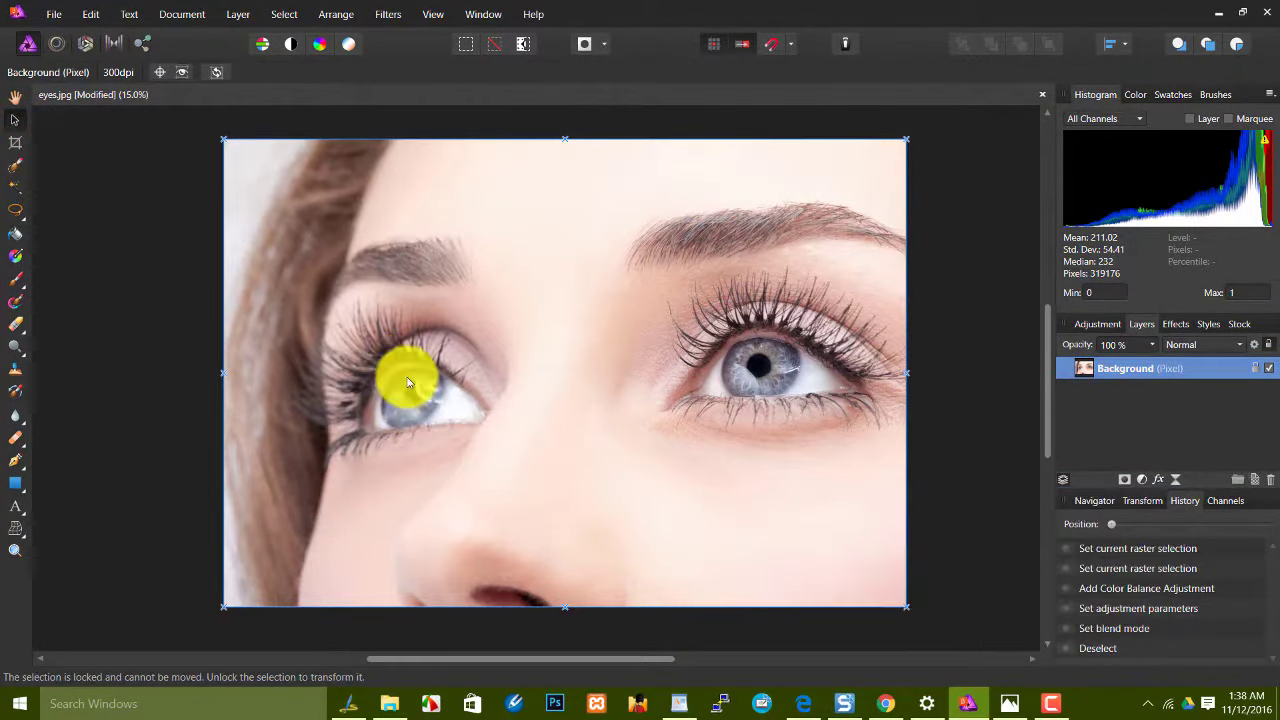
key(z)
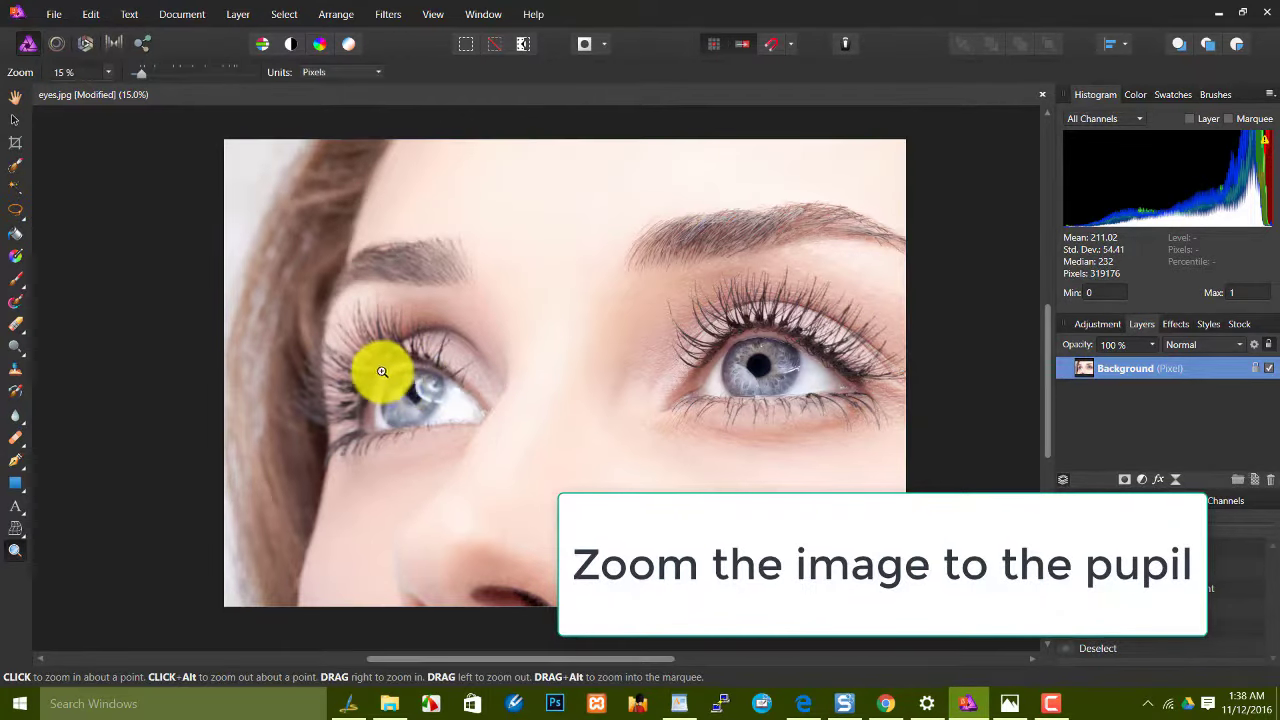
drag(385, 375, 580, 530)
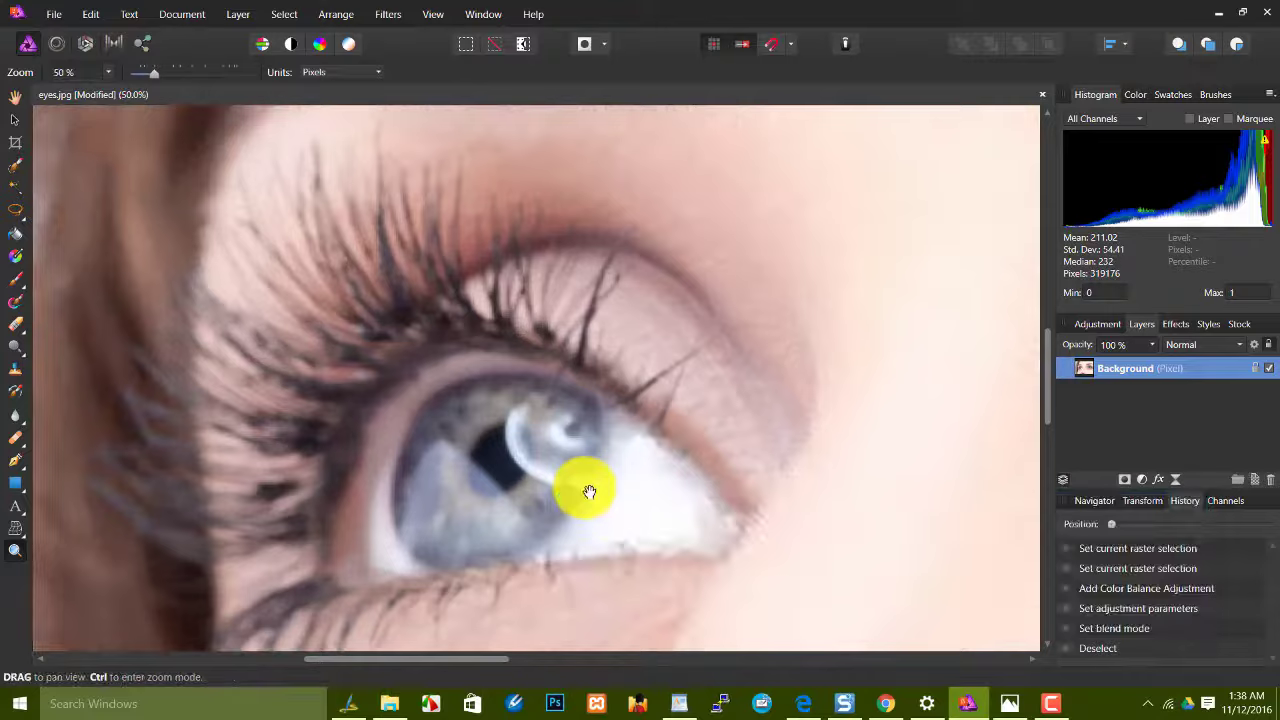
click(586, 488)
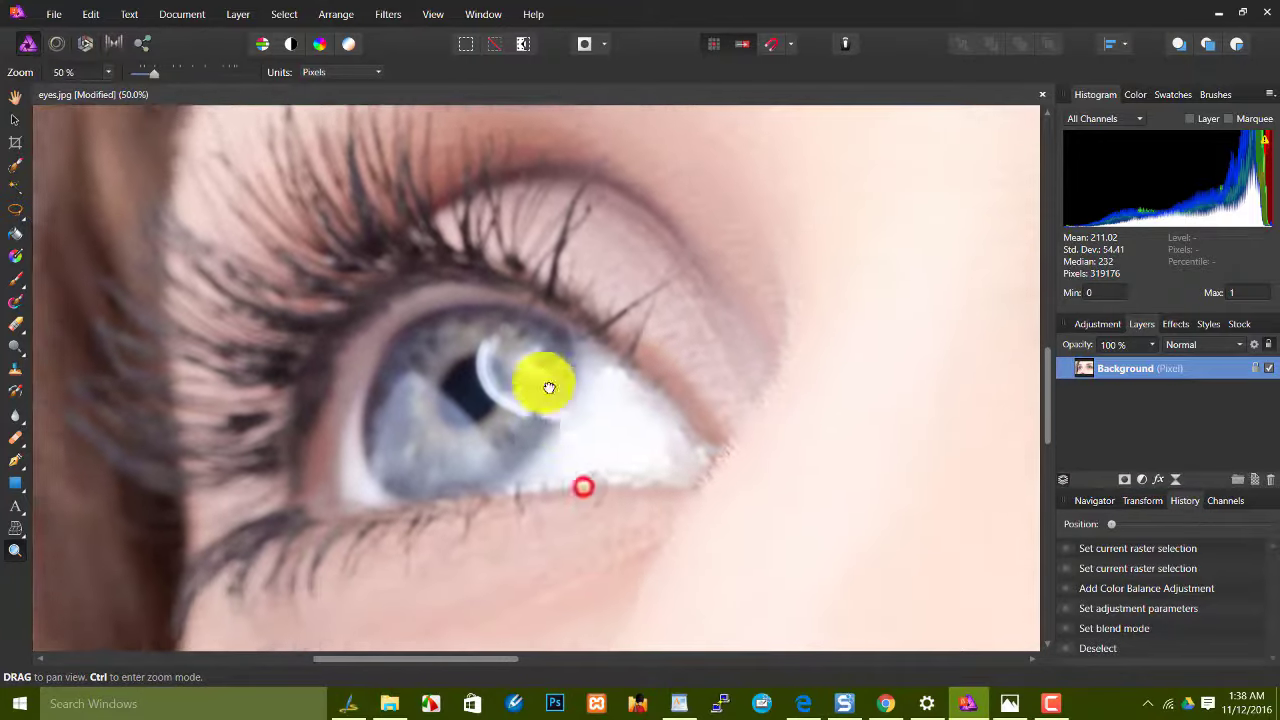
drag(366, 281, 522, 400)
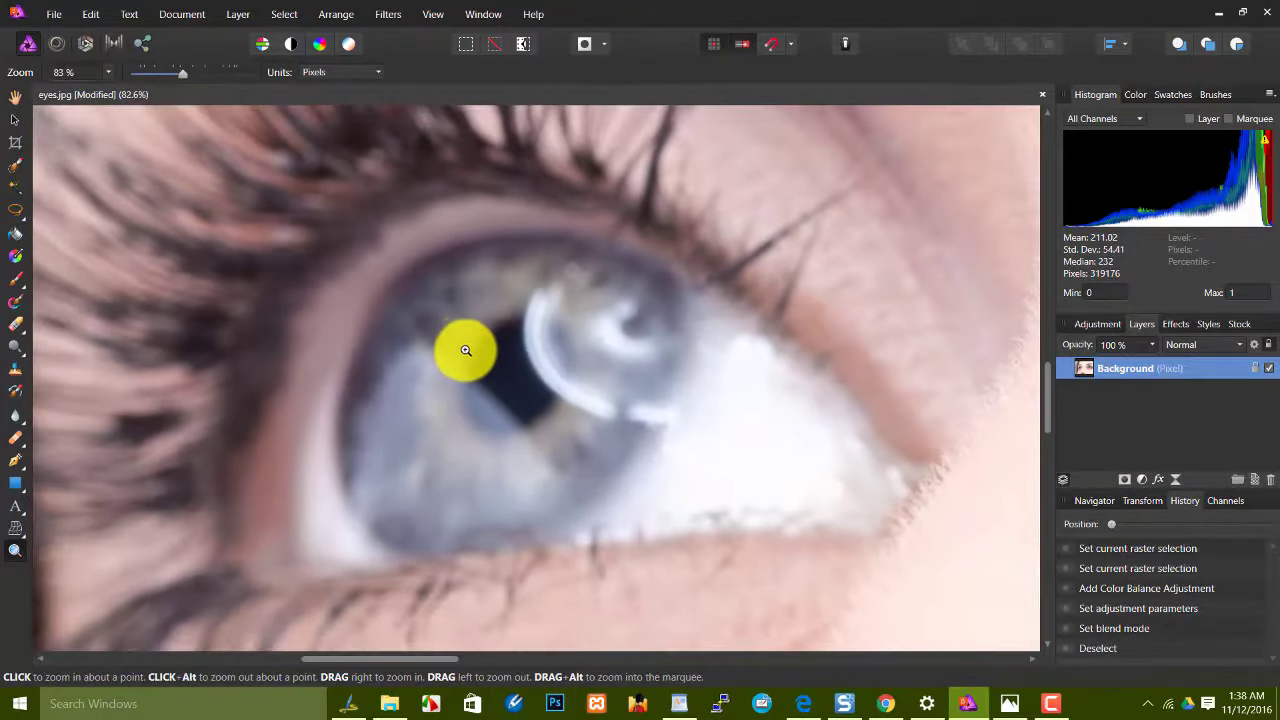
drag(522, 400, 469, 343)
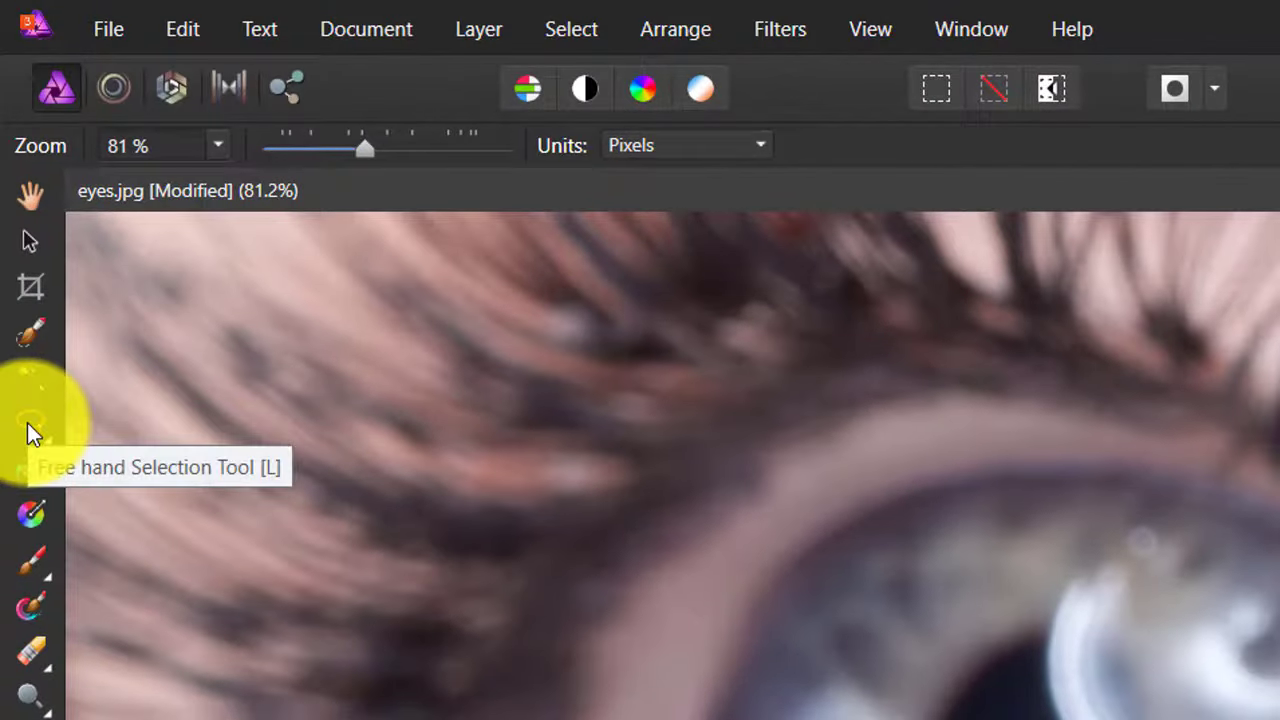
- Switch to the Freehand Selection tool with Type set to Polygonal
click(27, 422)
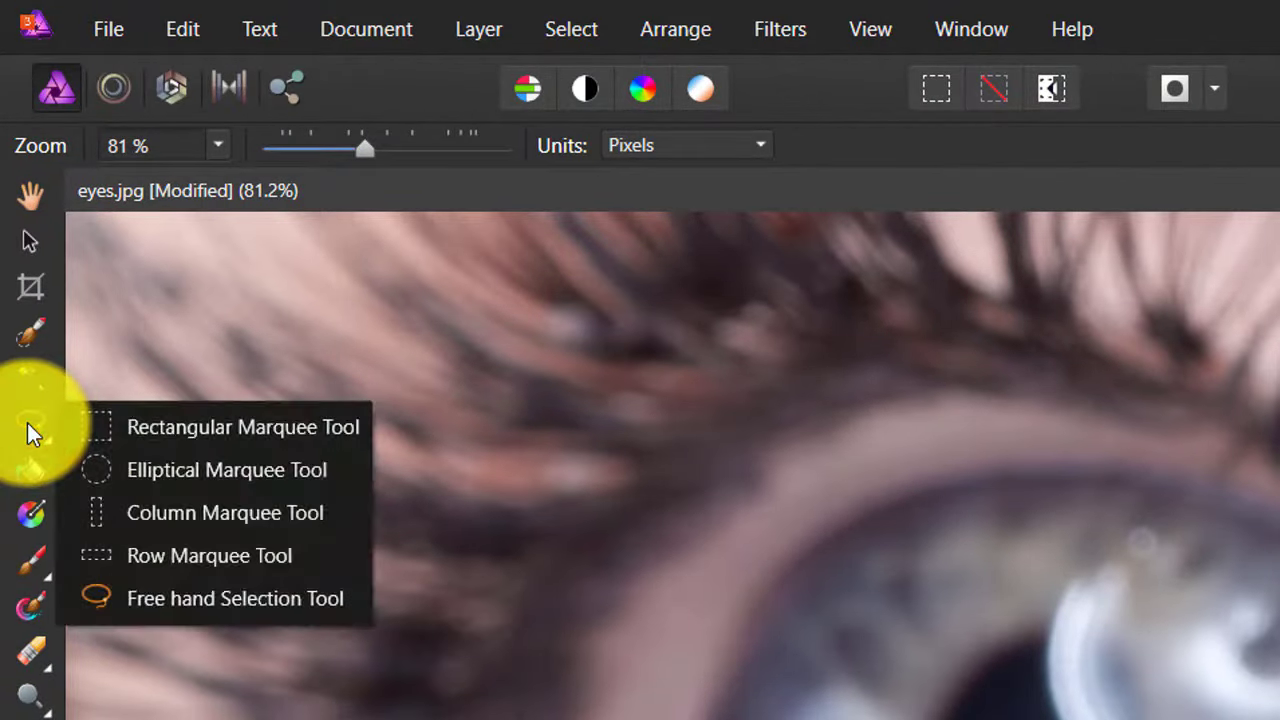
click(27, 422)
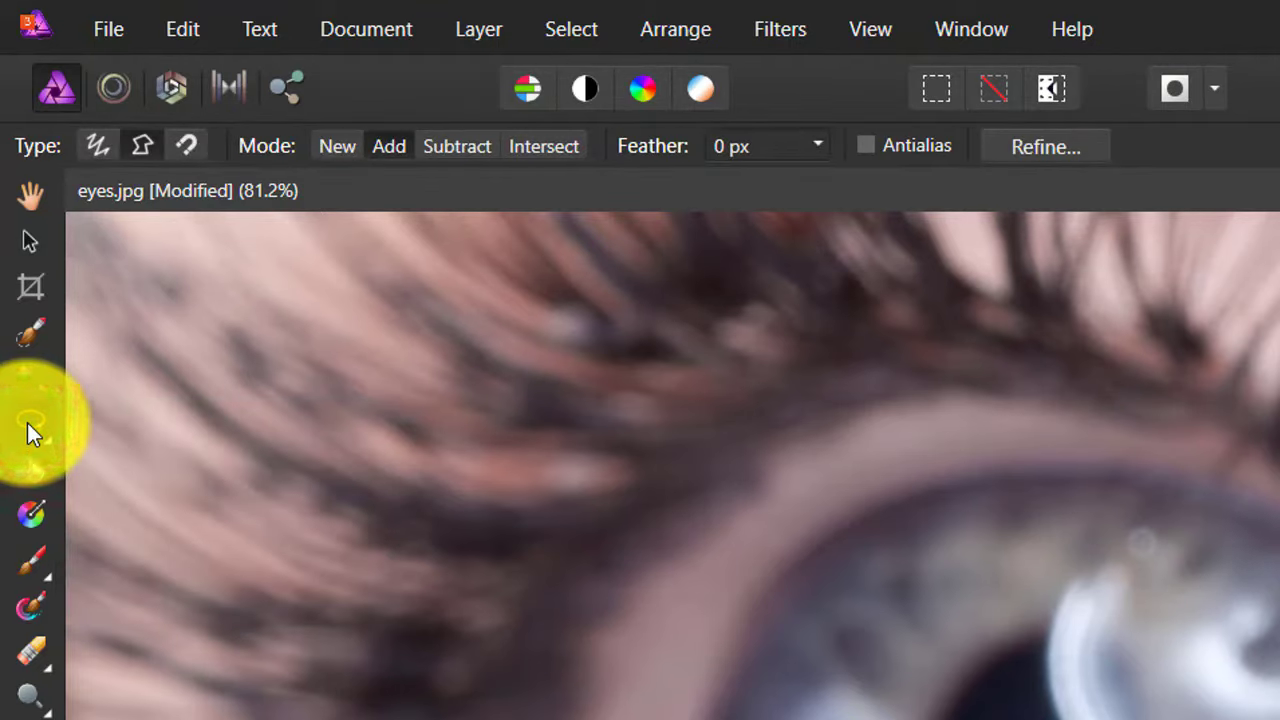
click(143, 147)
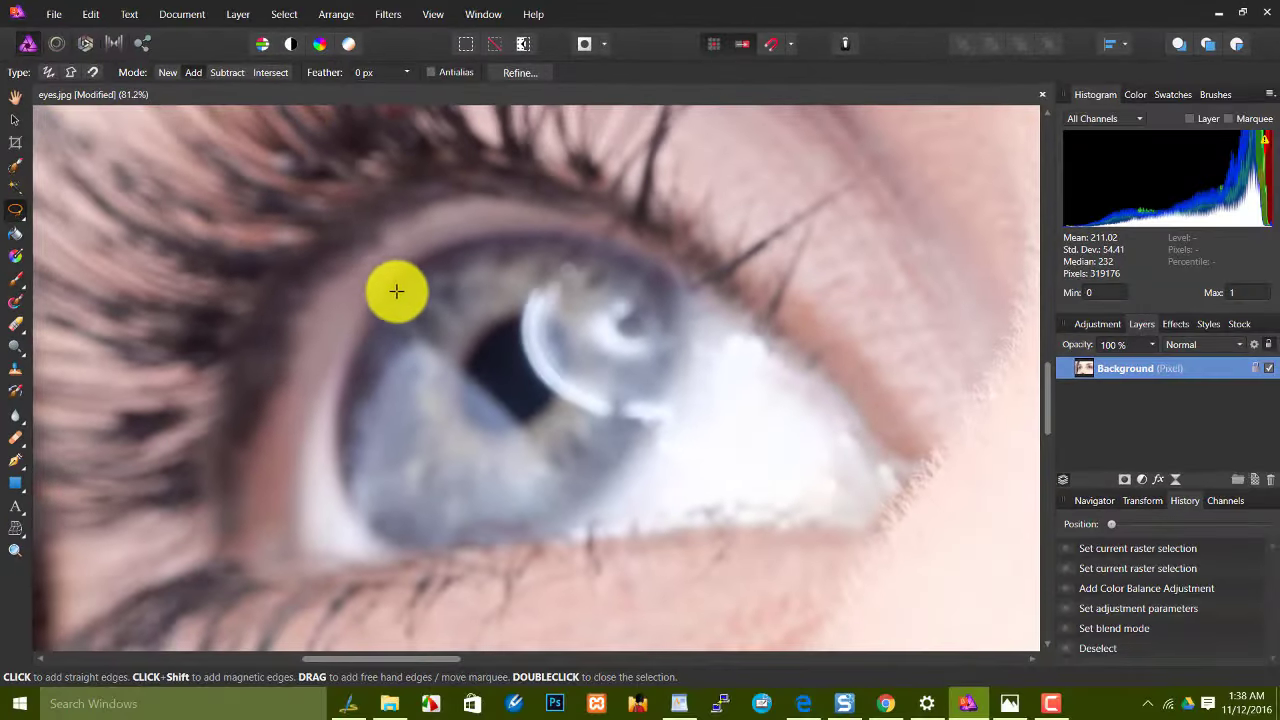
- Trace polygon points down the left iris's left edge and along its bottom
click(386, 286)
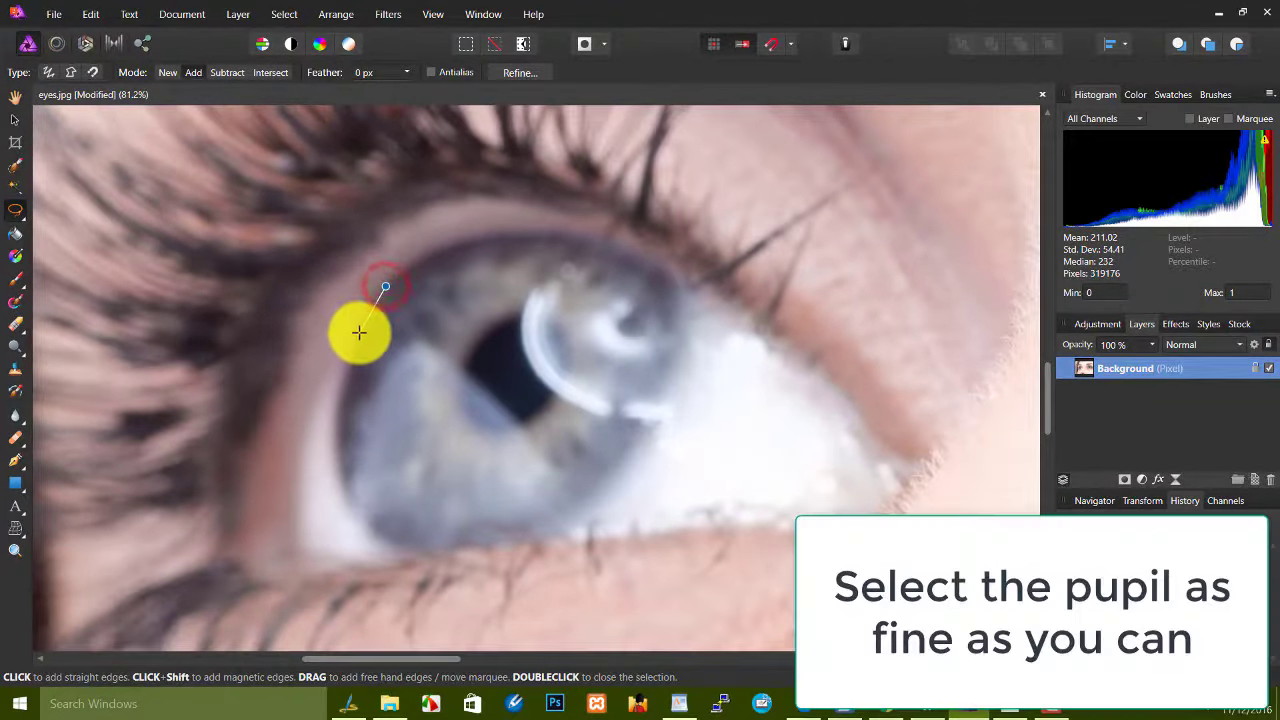
click(360, 329)
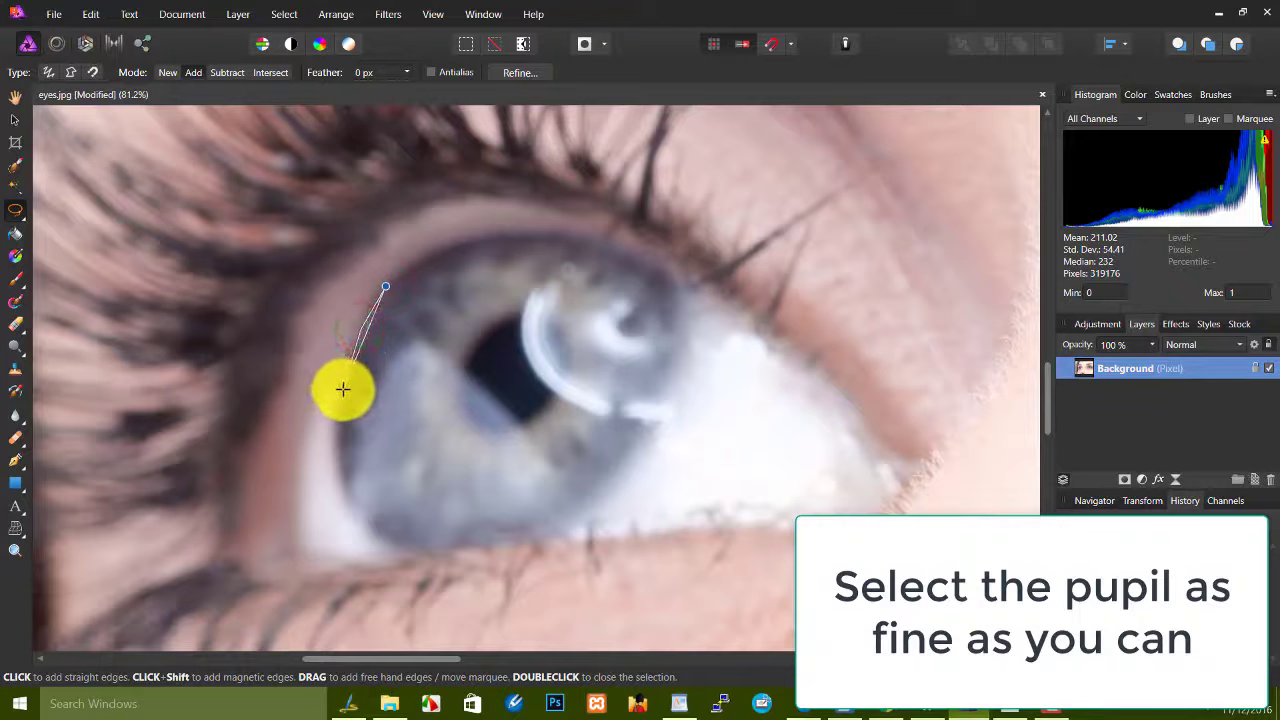
click(343, 389)
click(337, 420)
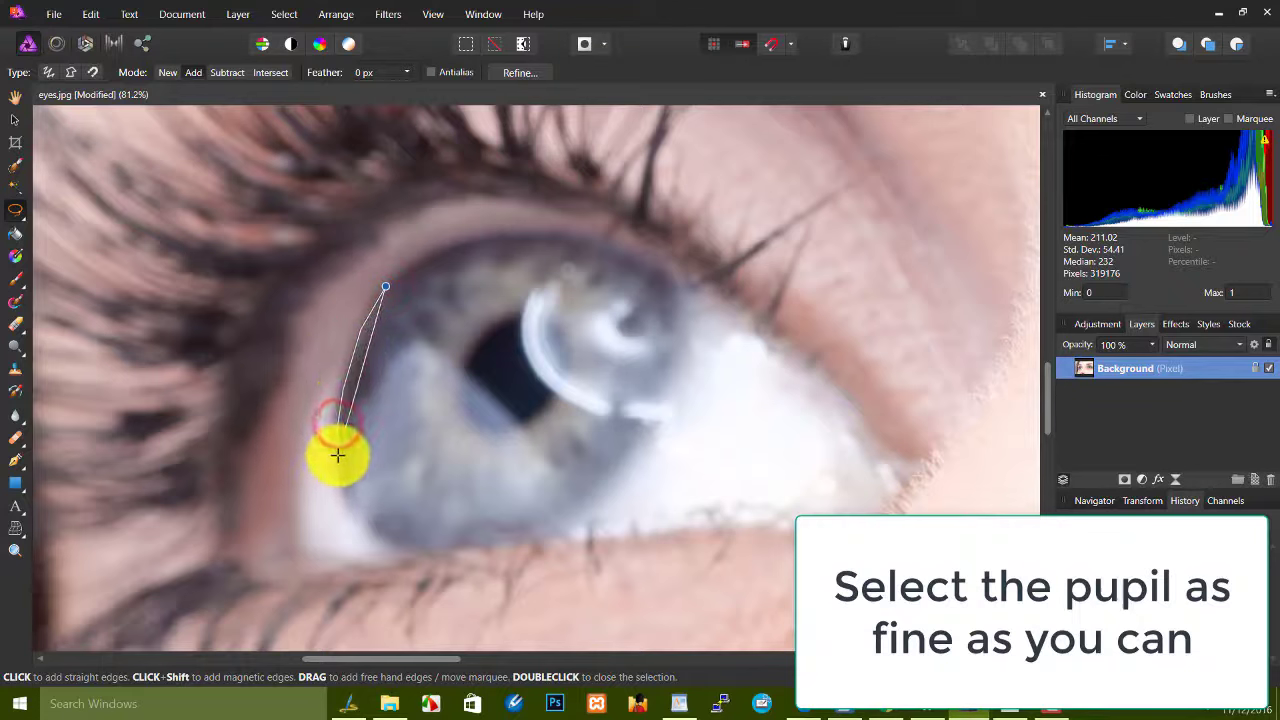
click(337, 451)
click(342, 478)
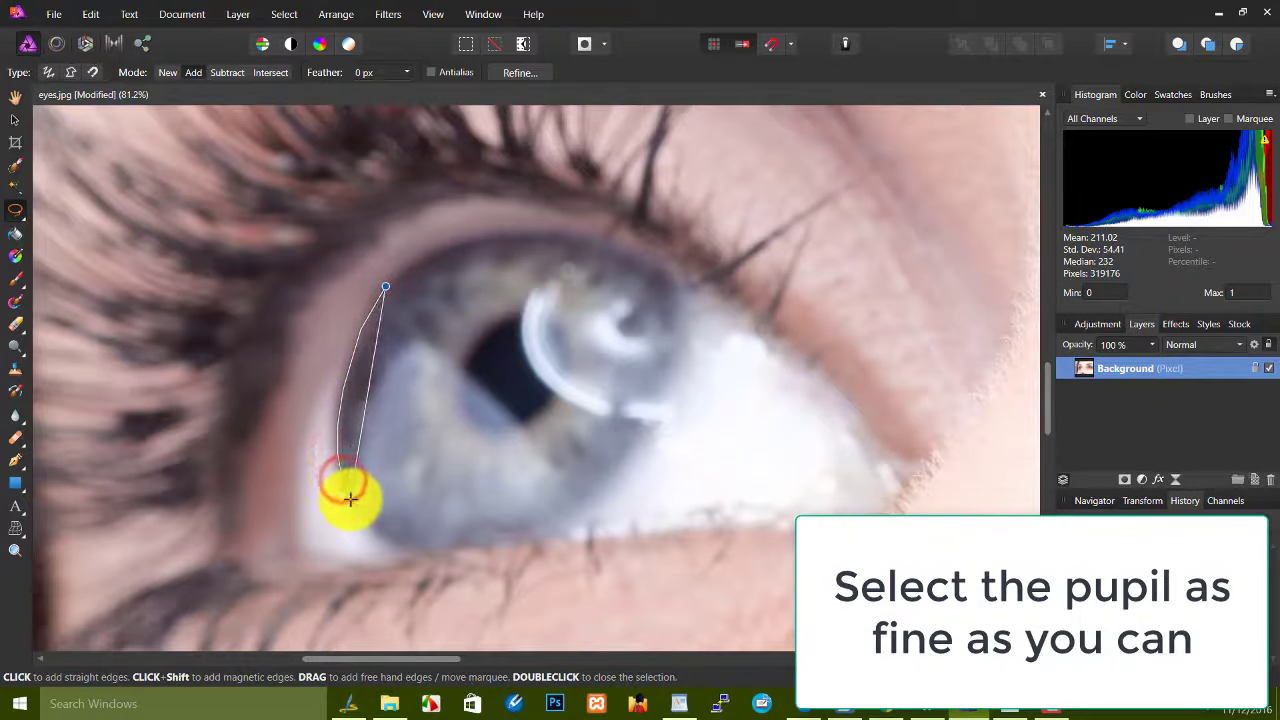
click(354, 502)
click(373, 528)
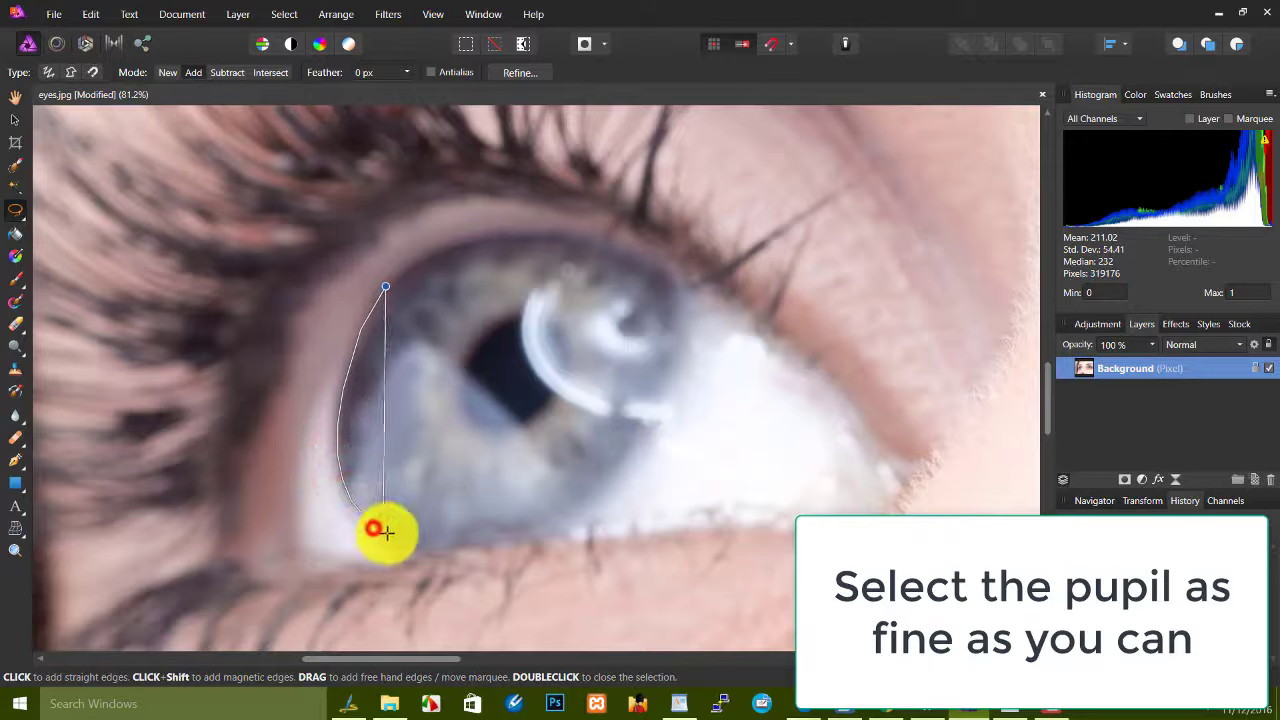
click(385, 540)
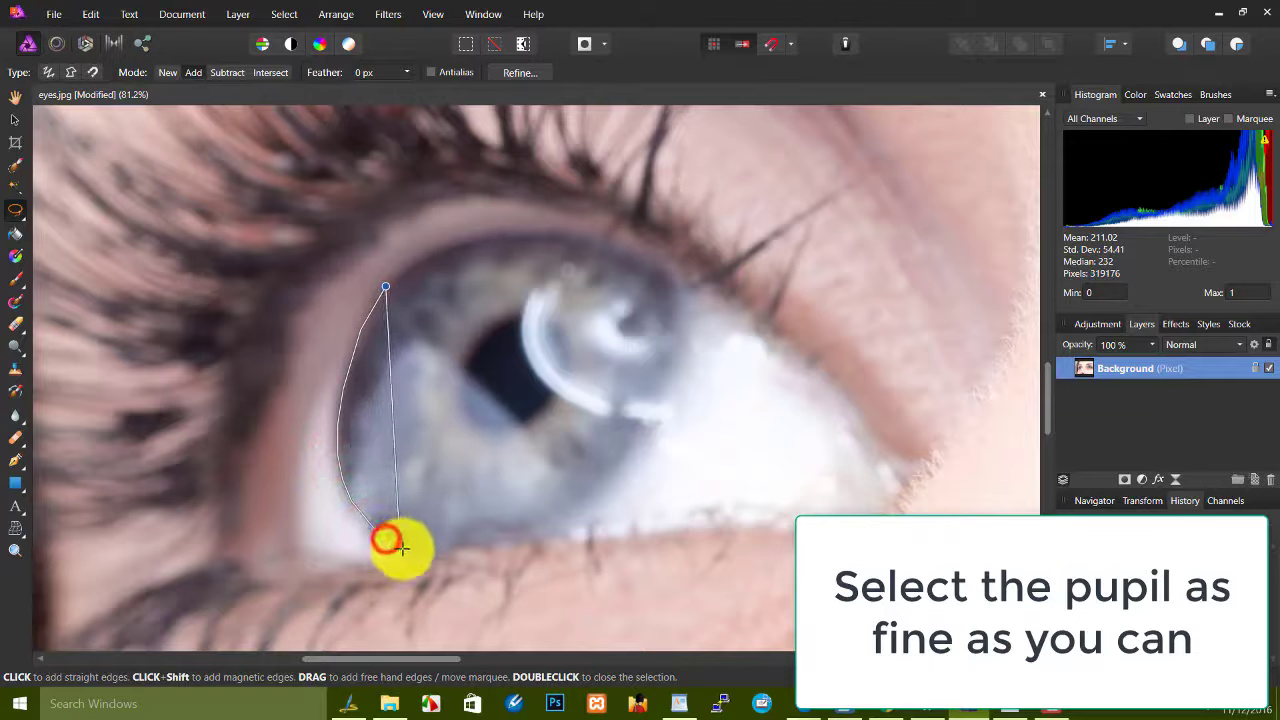
click(410, 548)
click(439, 551)
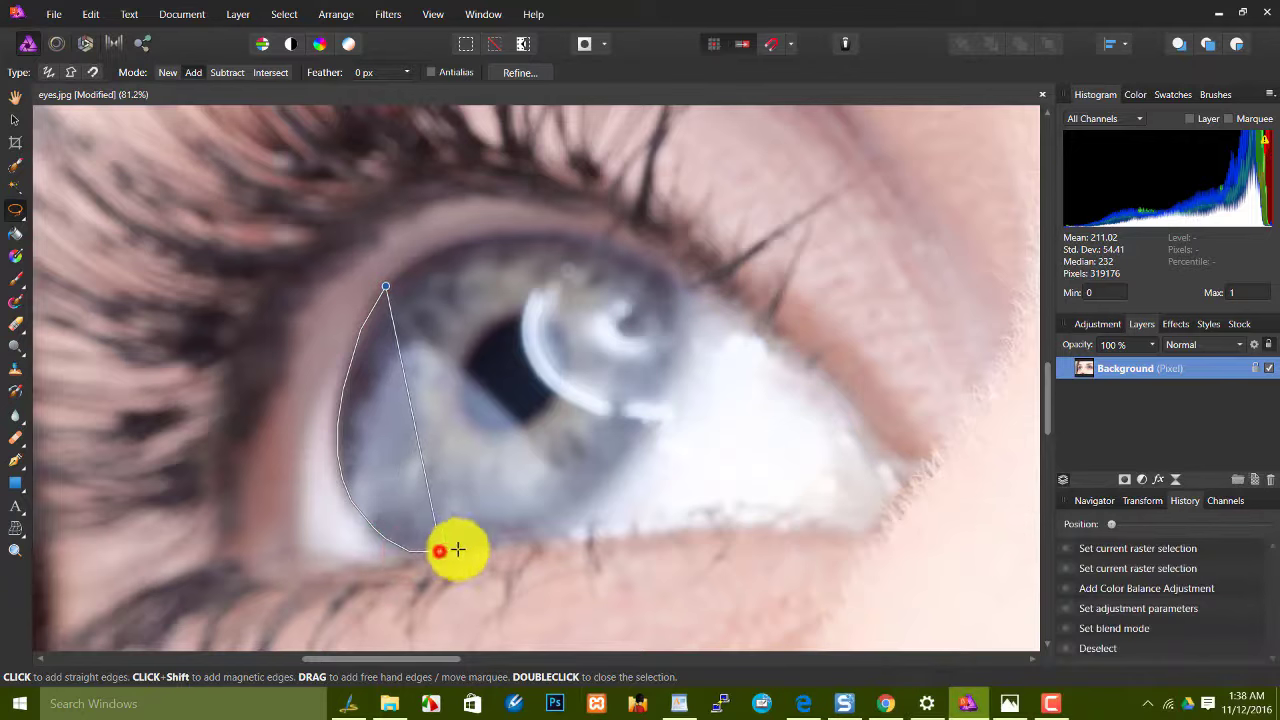
- Continue the outline up the iris's right side and across its top, closing the selection
click(503, 542)
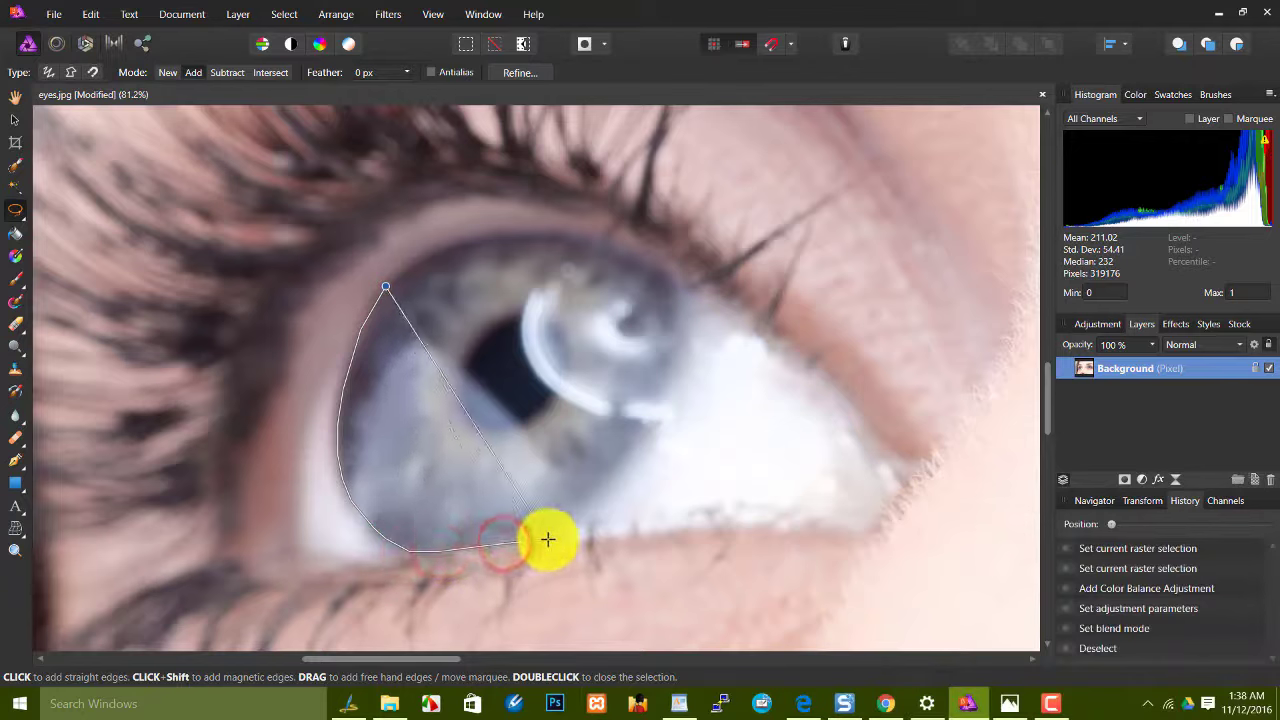
click(548, 540)
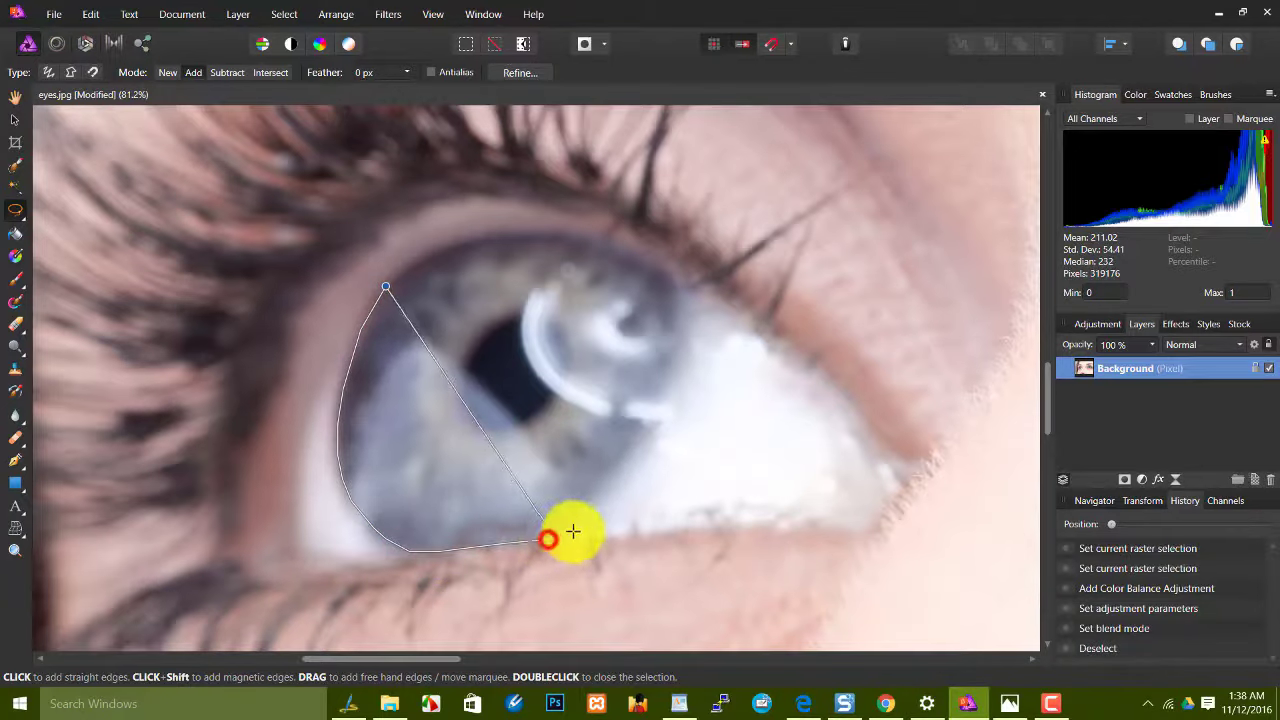
click(604, 488)
click(647, 432)
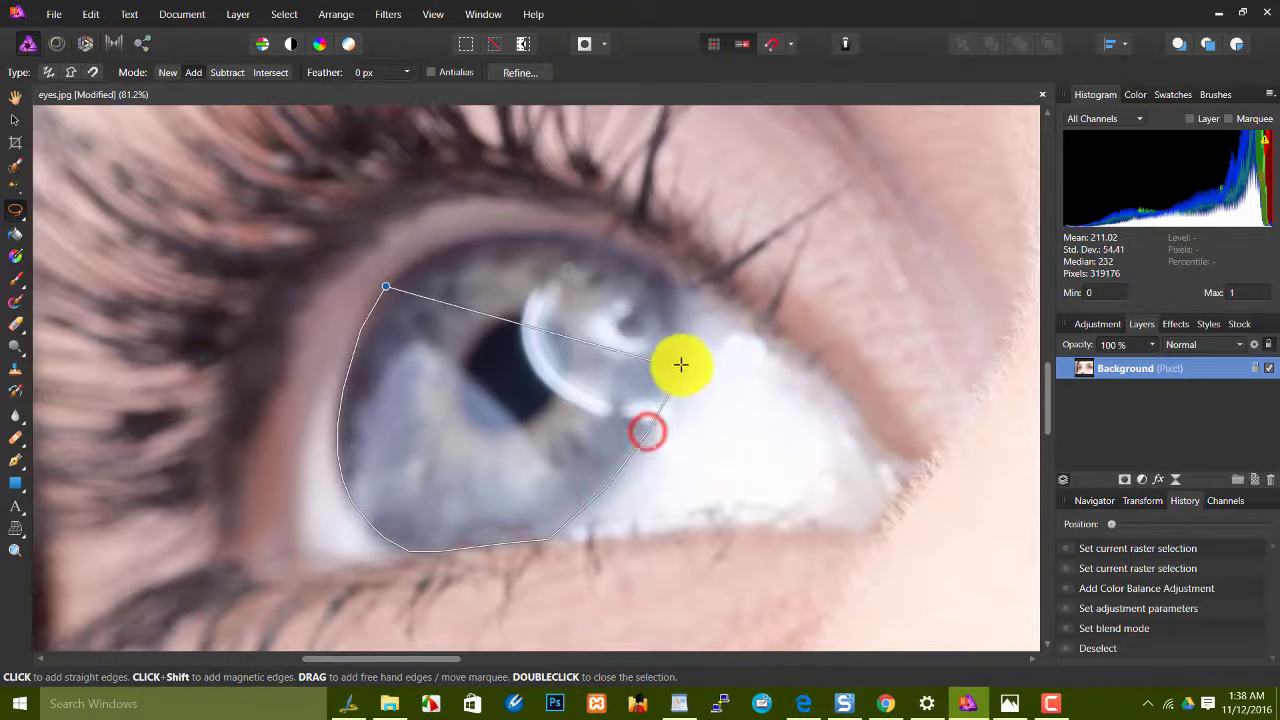
click(677, 362)
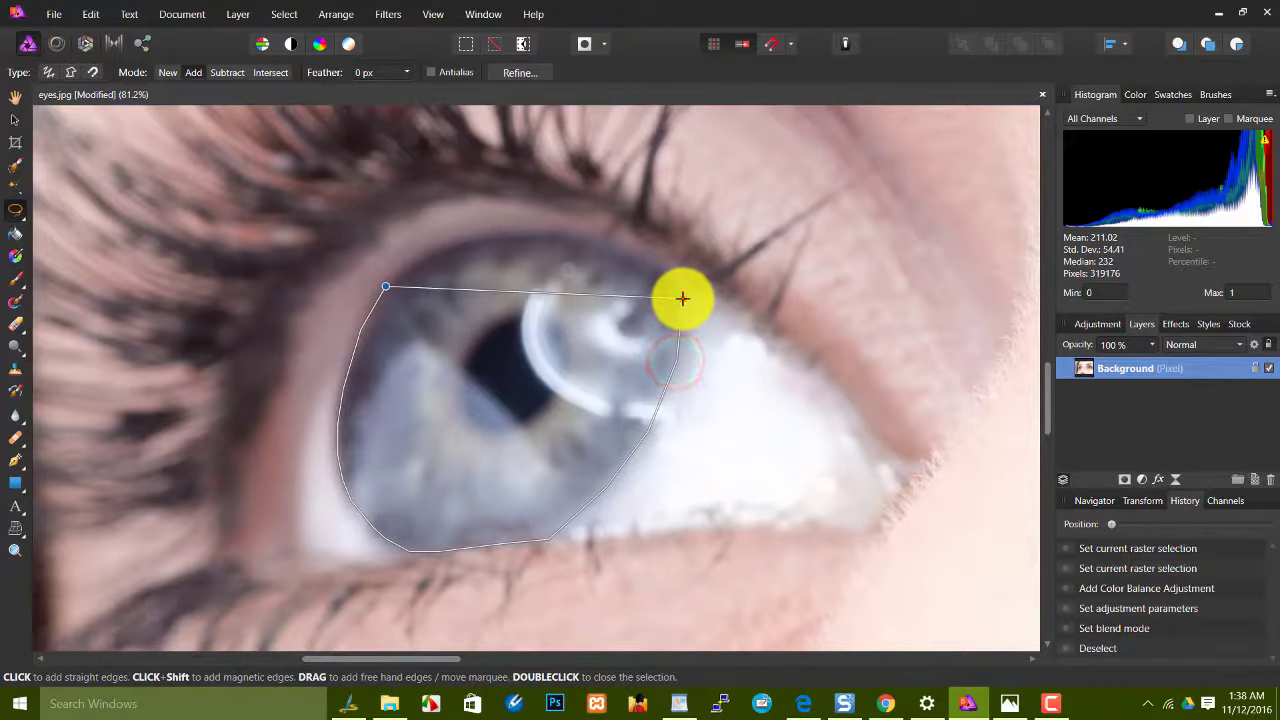
click(682, 298)
click(666, 271)
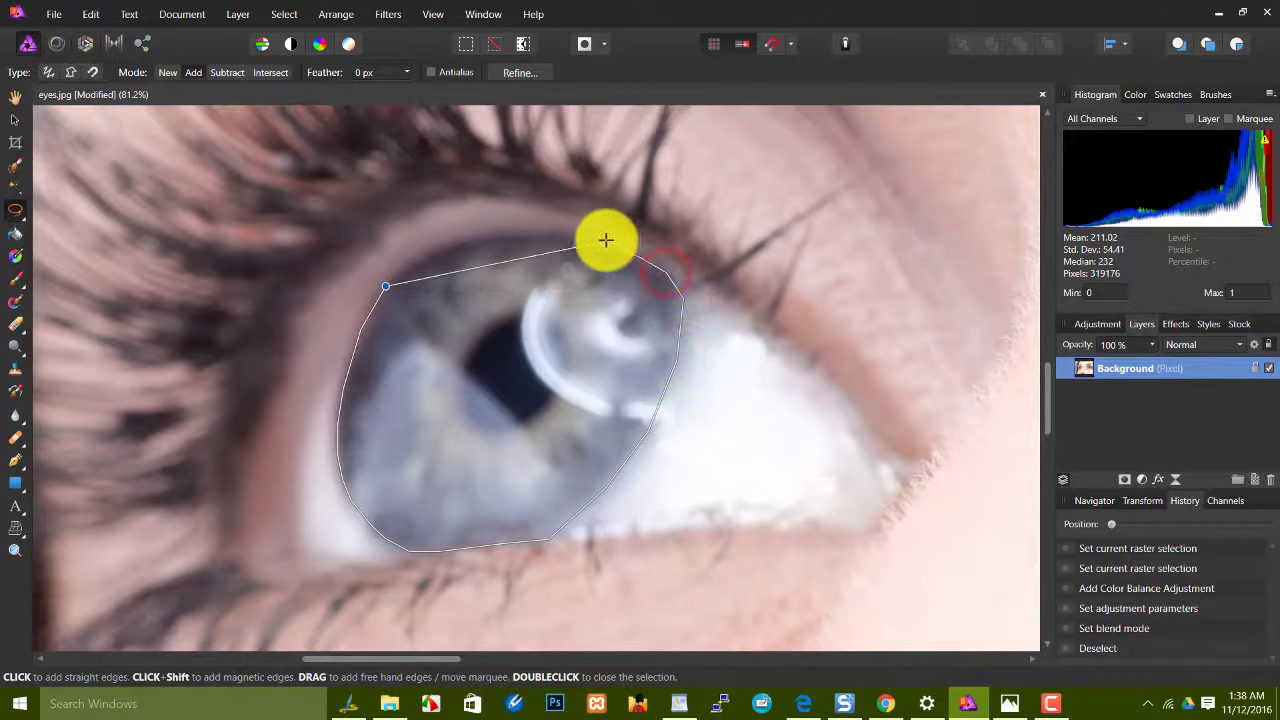
click(612, 239)
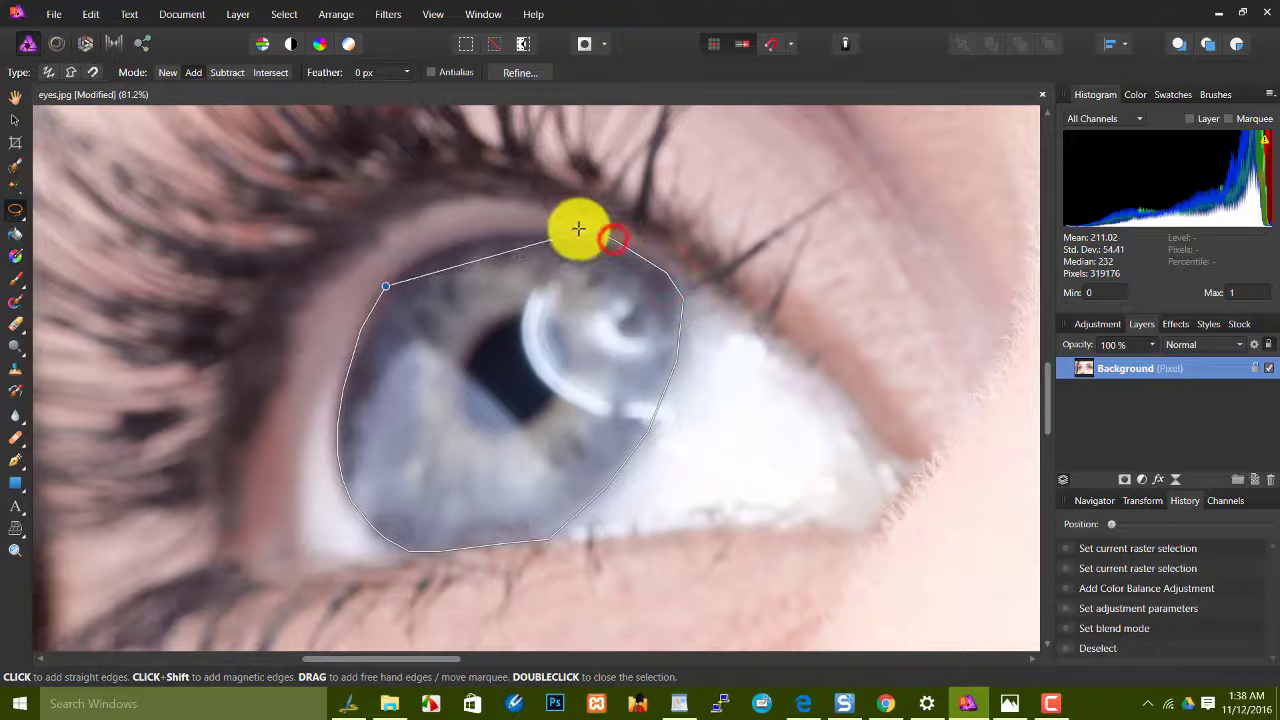
click(553, 228)
click(505, 224)
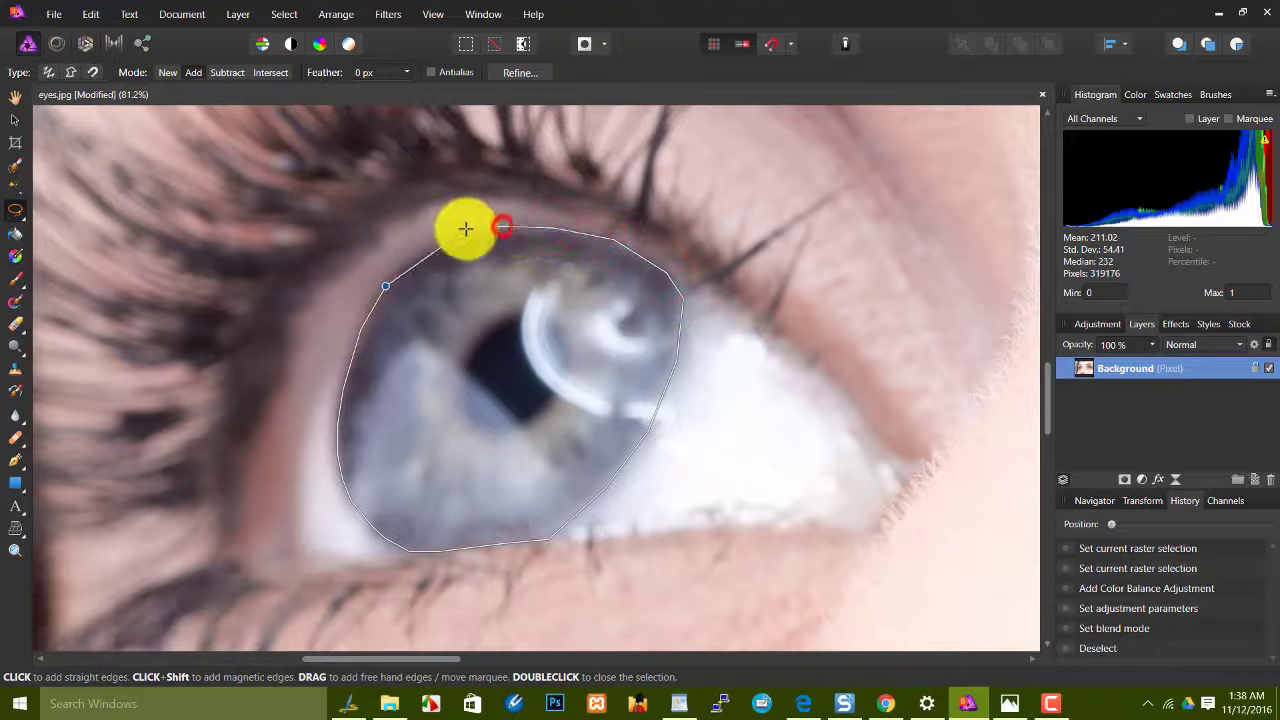
click(440, 240)
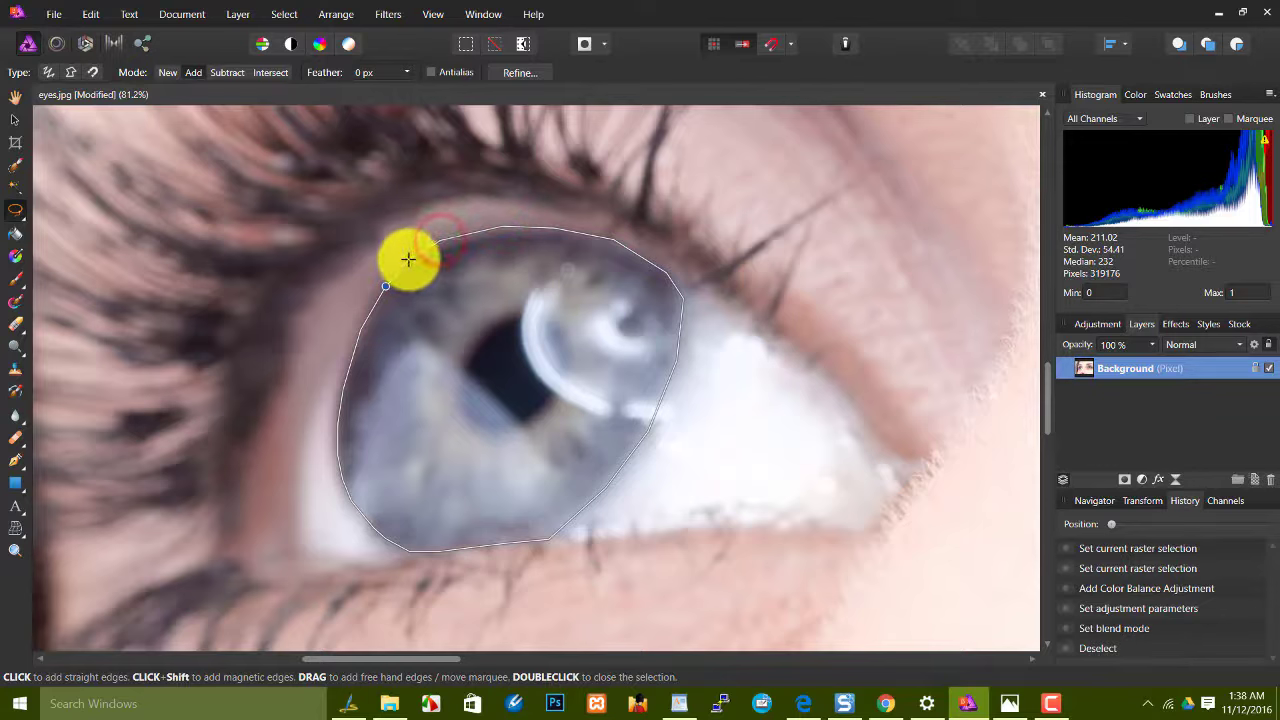
double_click(408, 259)
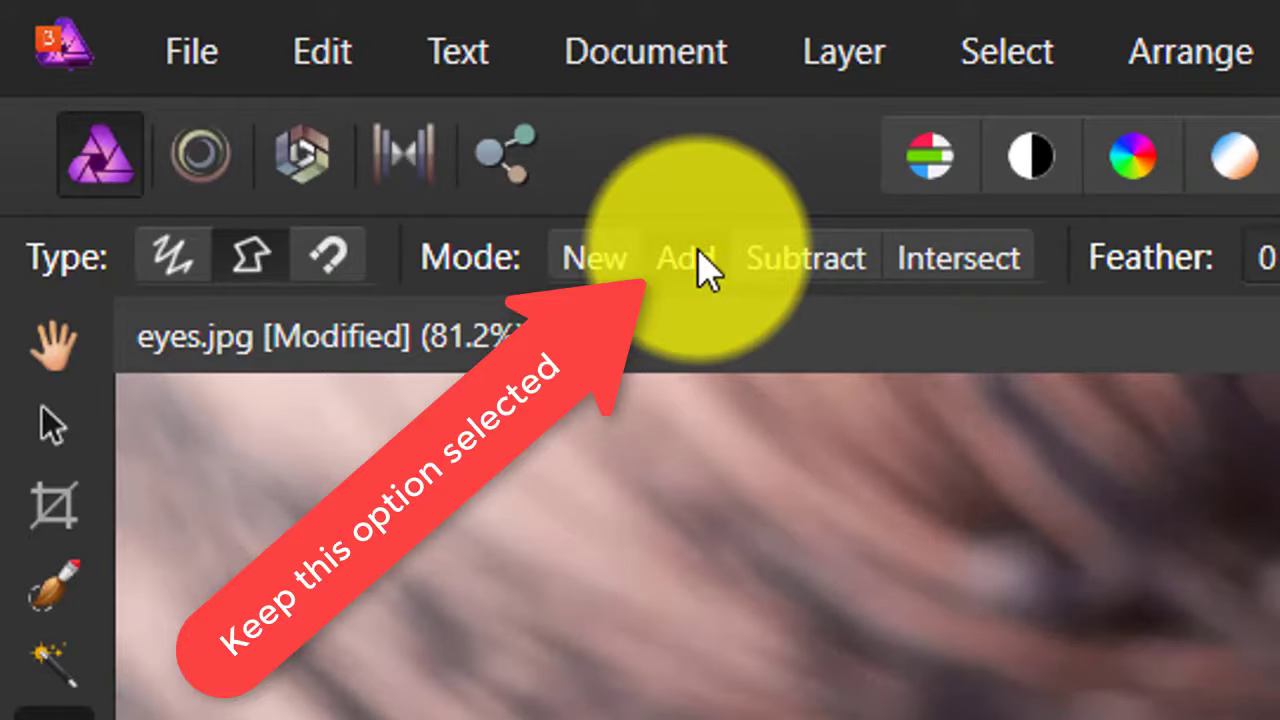
- Set the selection mode to Add and pan across to centre the second eye
click(698, 256)
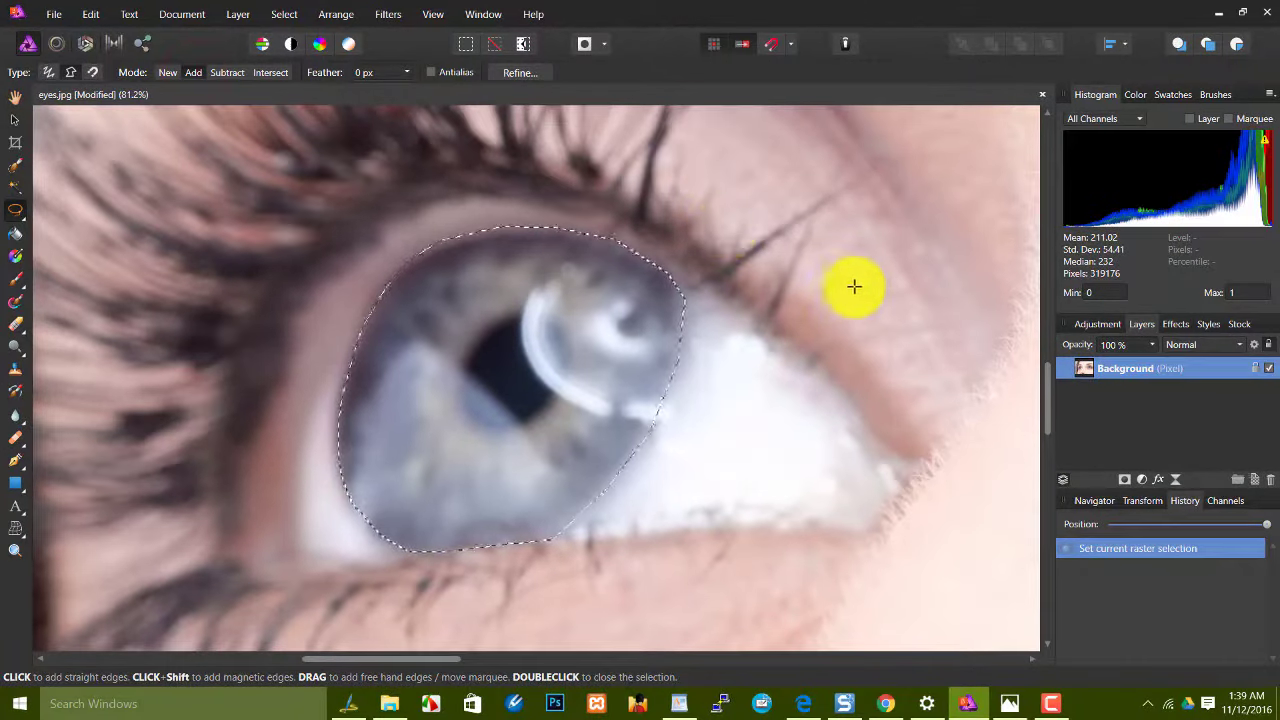
drag(878, 298, 217, 306)
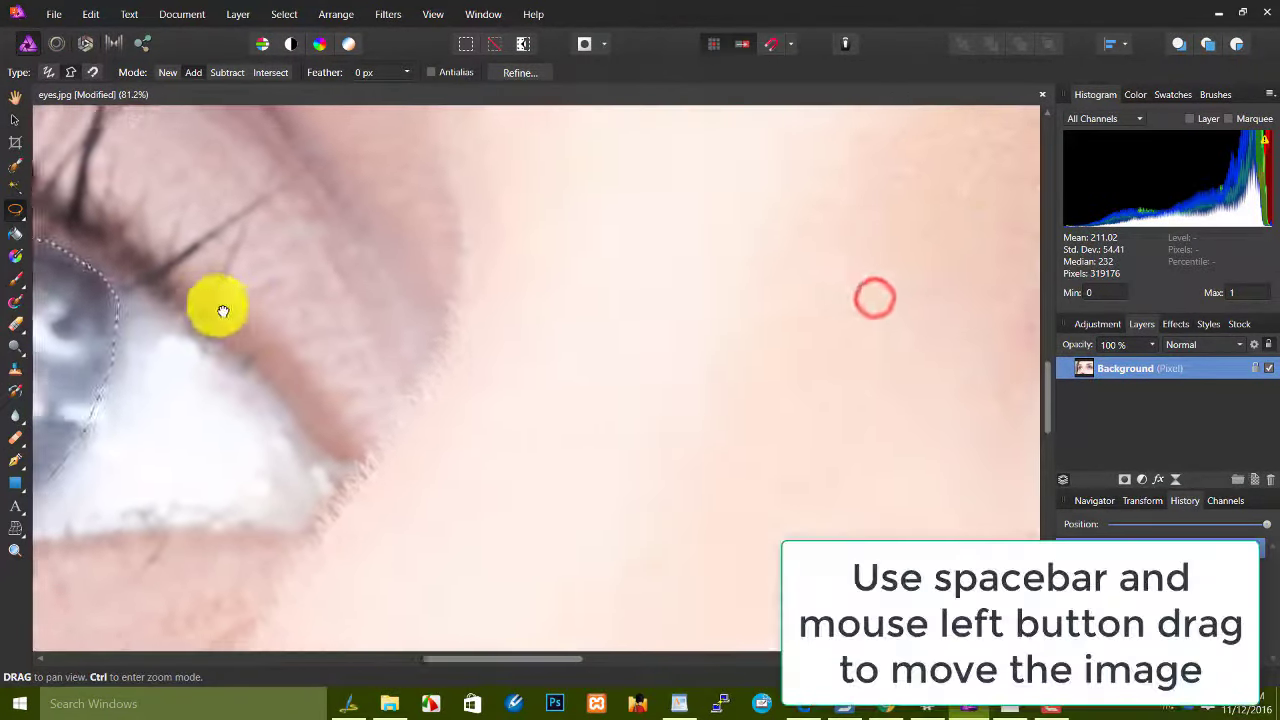
drag(863, 385, 200, 400)
drag(748, 343, 348, 473)
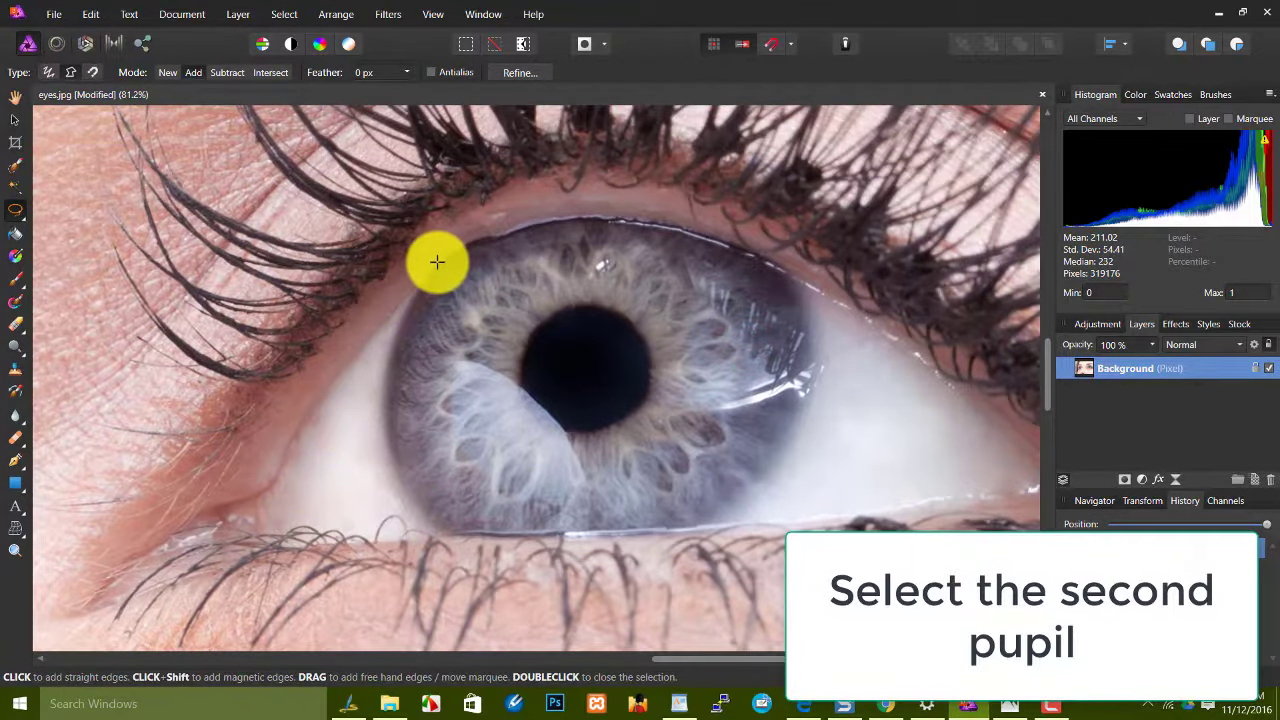
- At 100% zoom, outline the second eye's iris and close it into the selection
key(ctrl+plus)
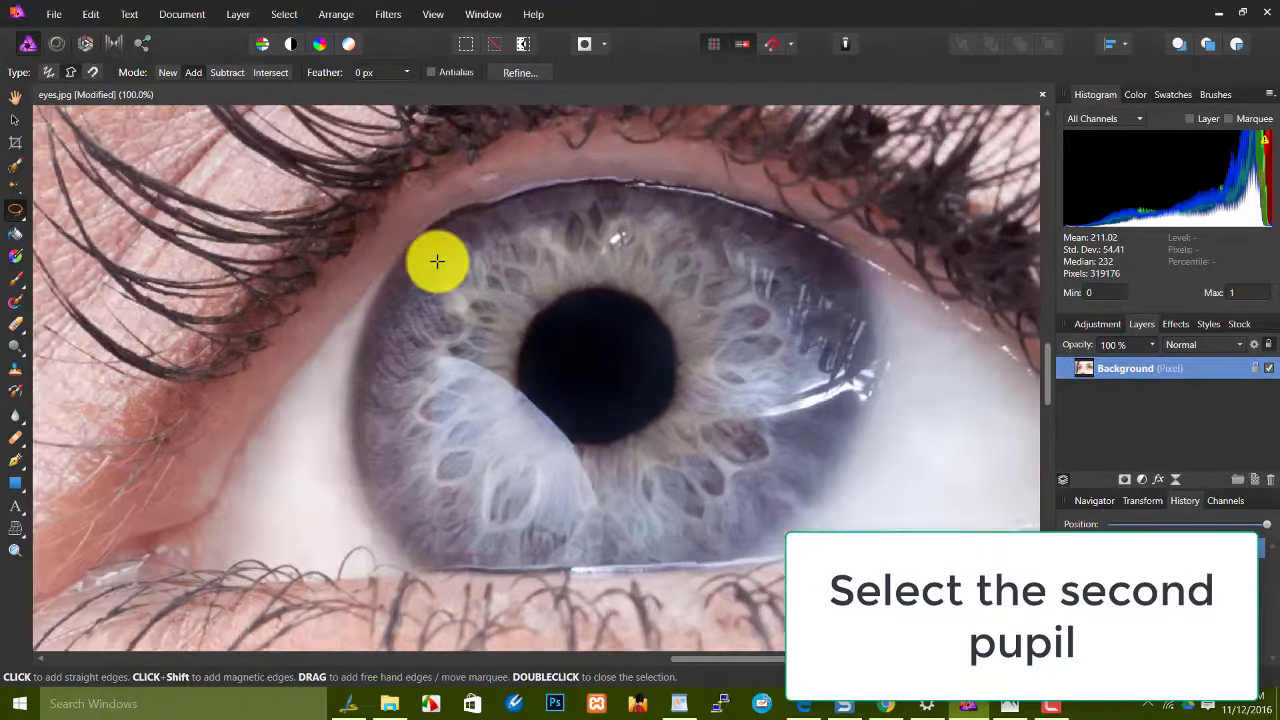
key(ctrl+plus)
key(ctrl+minus)
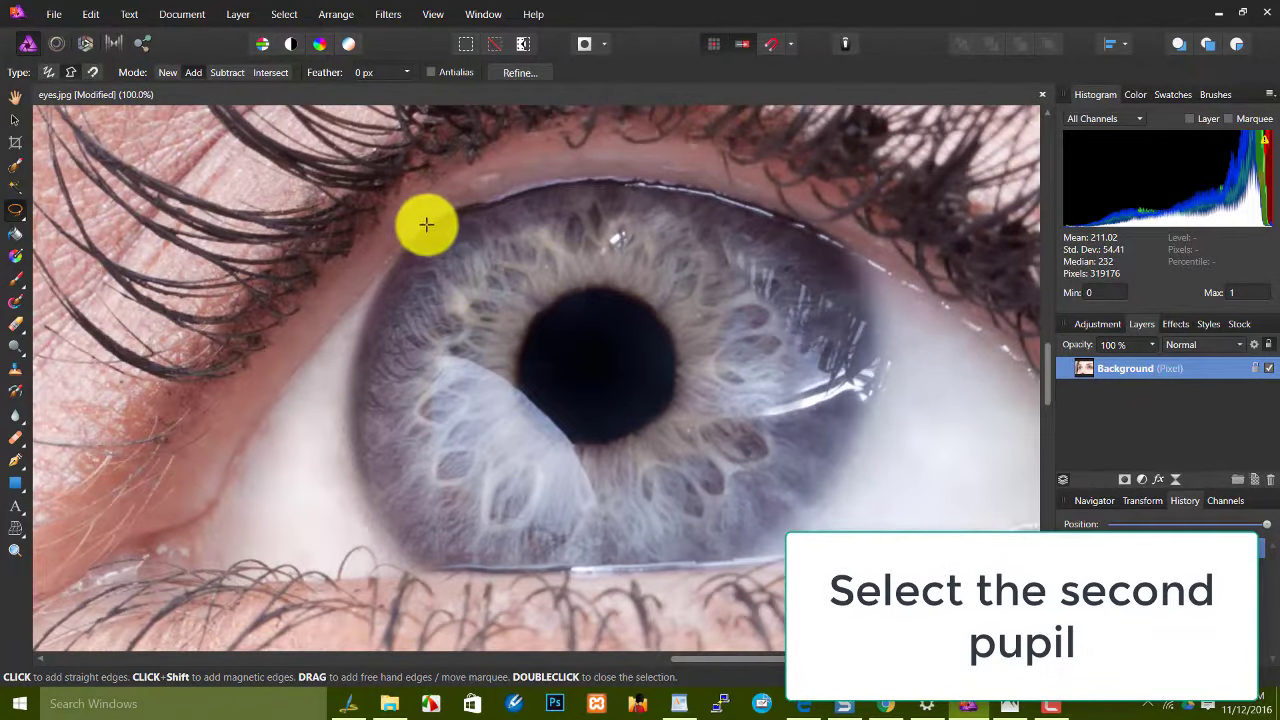
click(427, 226)
click(390, 269)
click(360, 337)
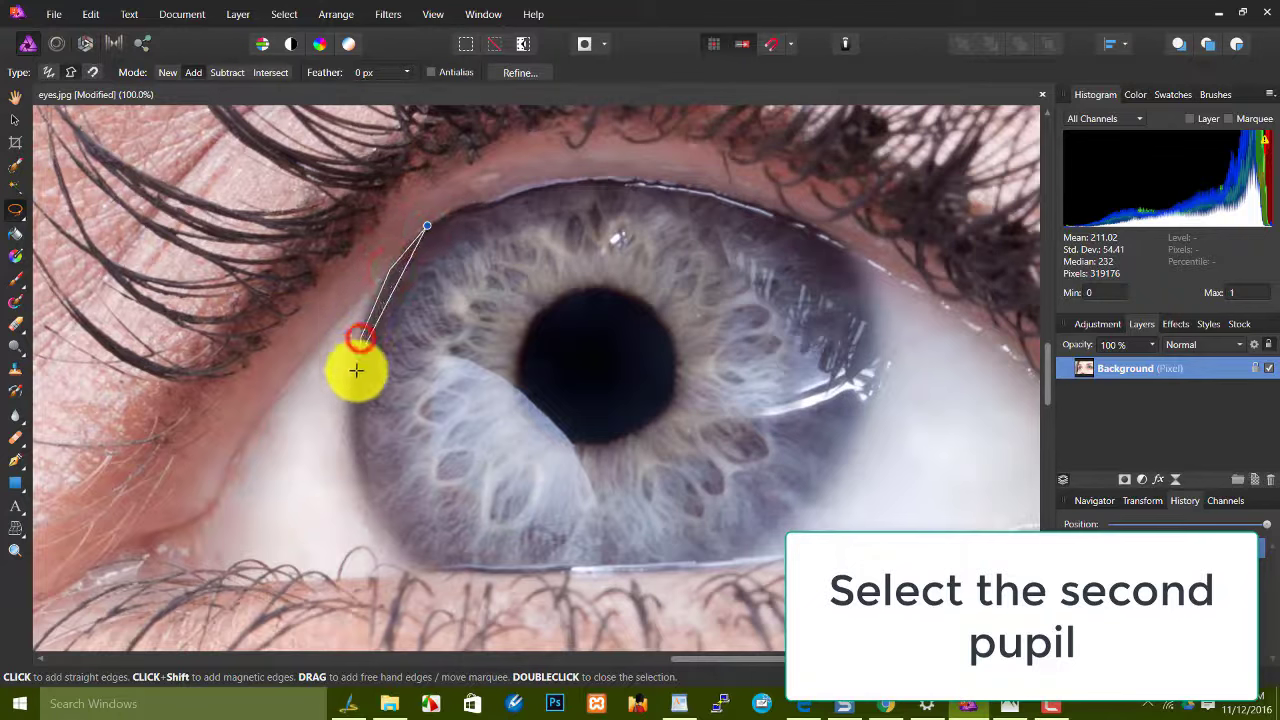
click(350, 423)
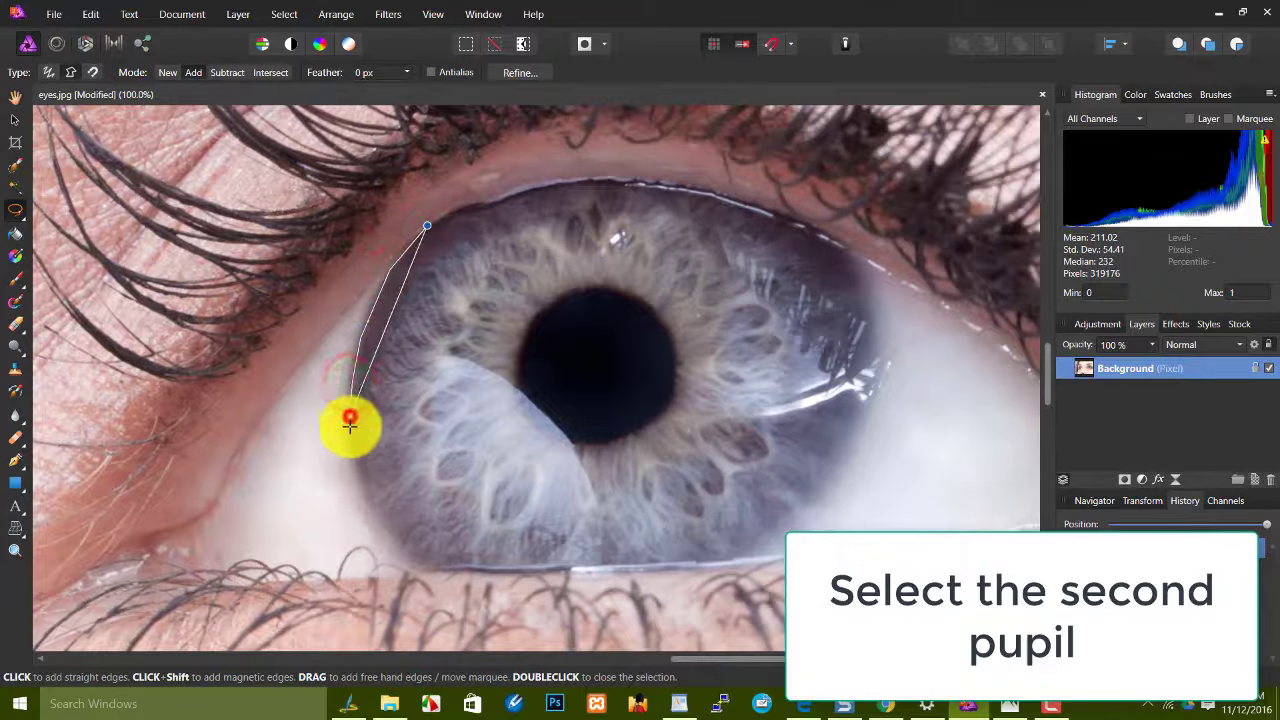
click(355, 458)
drag(355, 458, 790, 540)
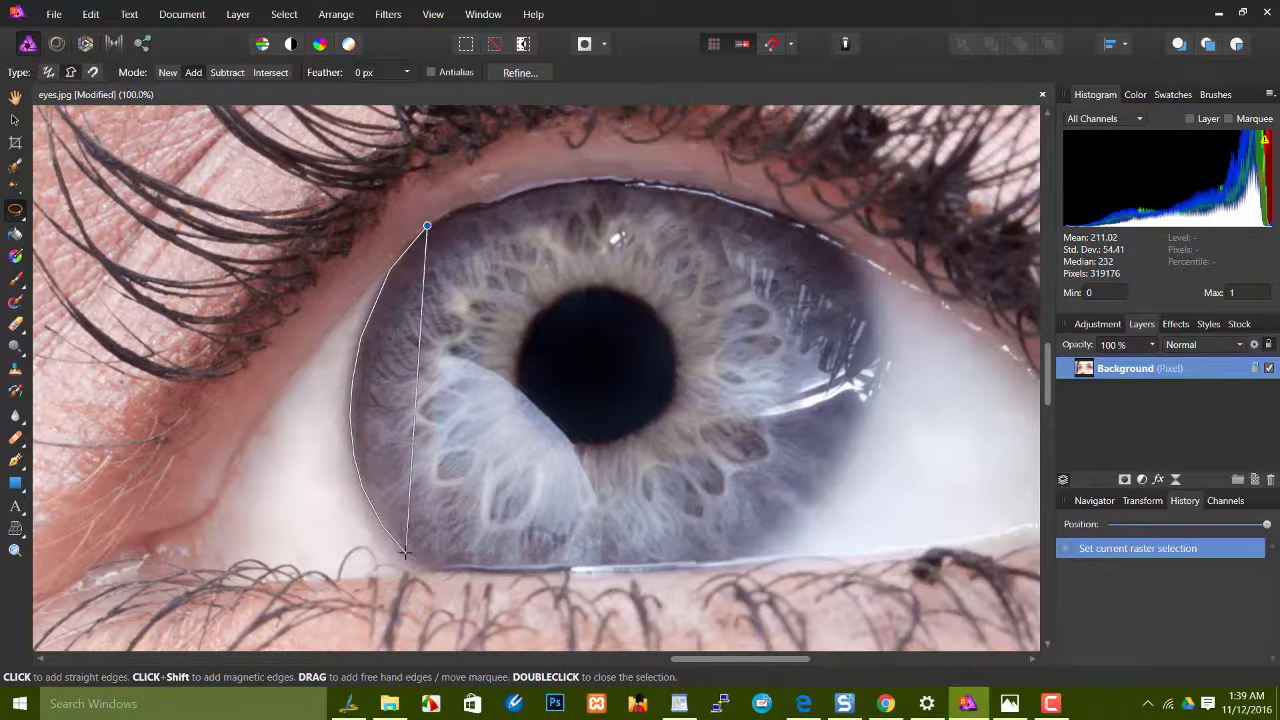
drag(826, 497, 430, 226)
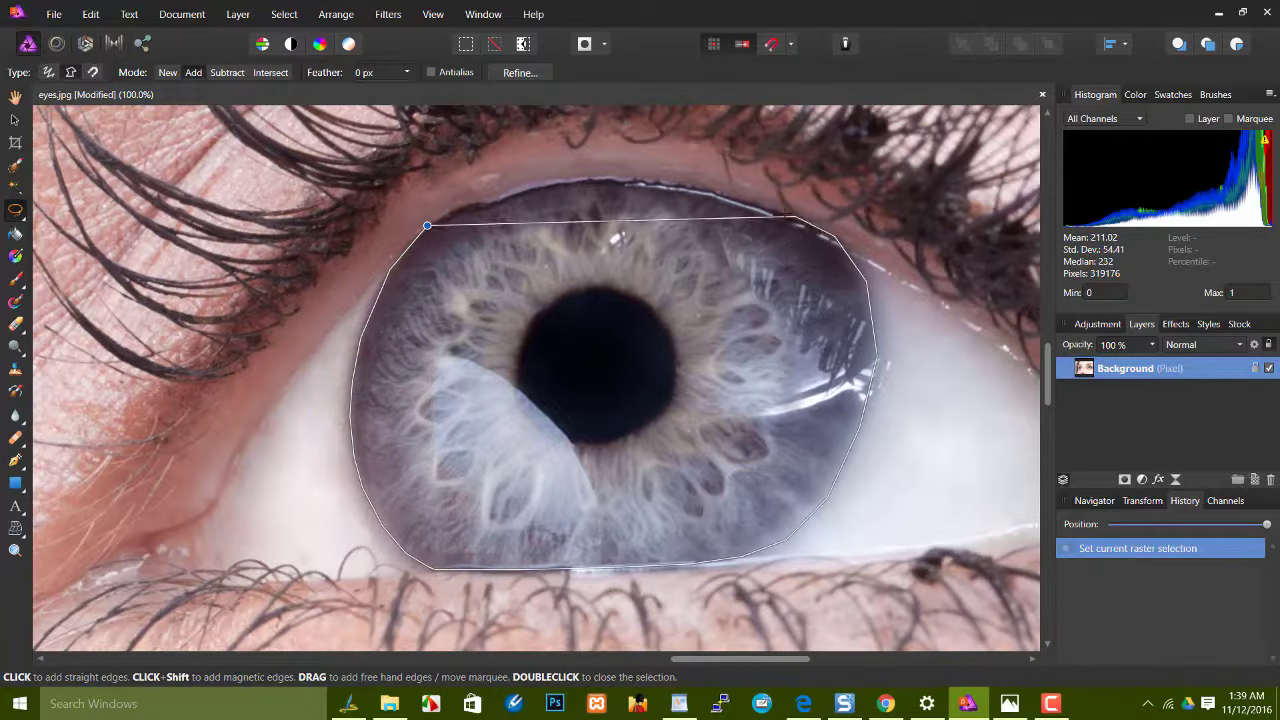
click(443, 212)
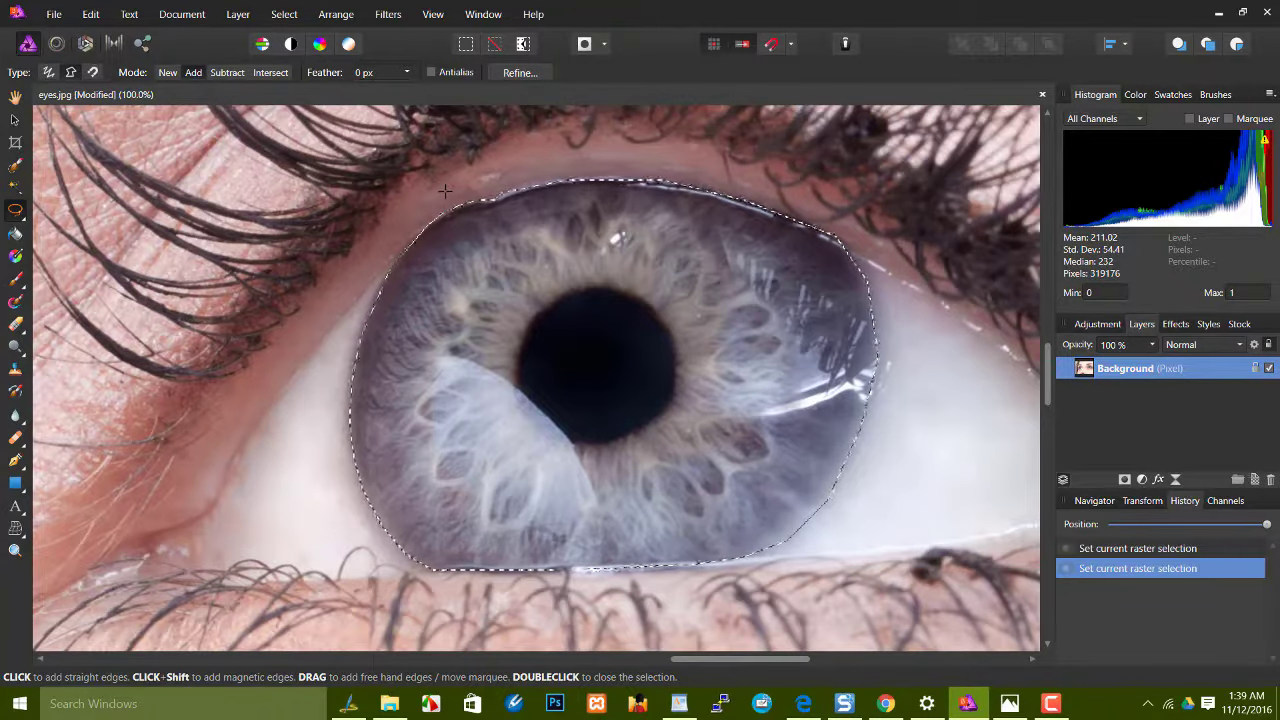
- Zoom out to 20% with both eyes centred, then open the Select menu
key(ctrl+minus)
key(ctrl+minus)
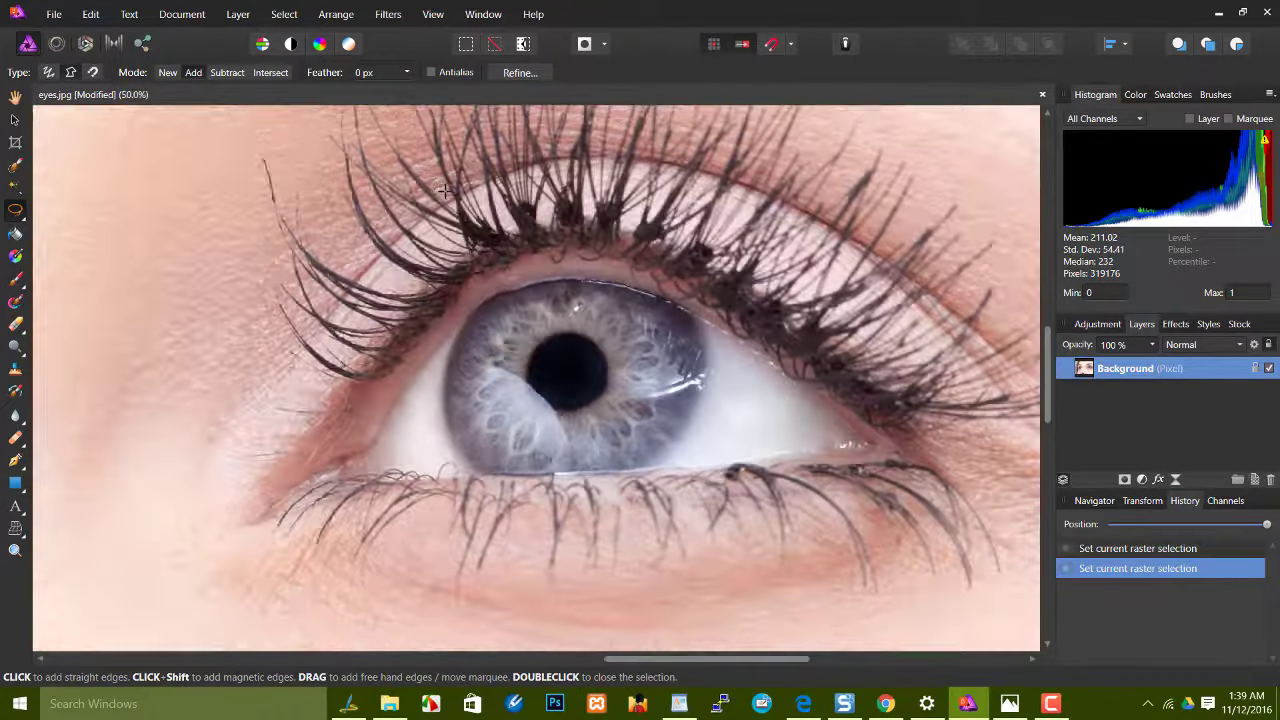
key(ctrl+minus)
key(ctrl+minus)
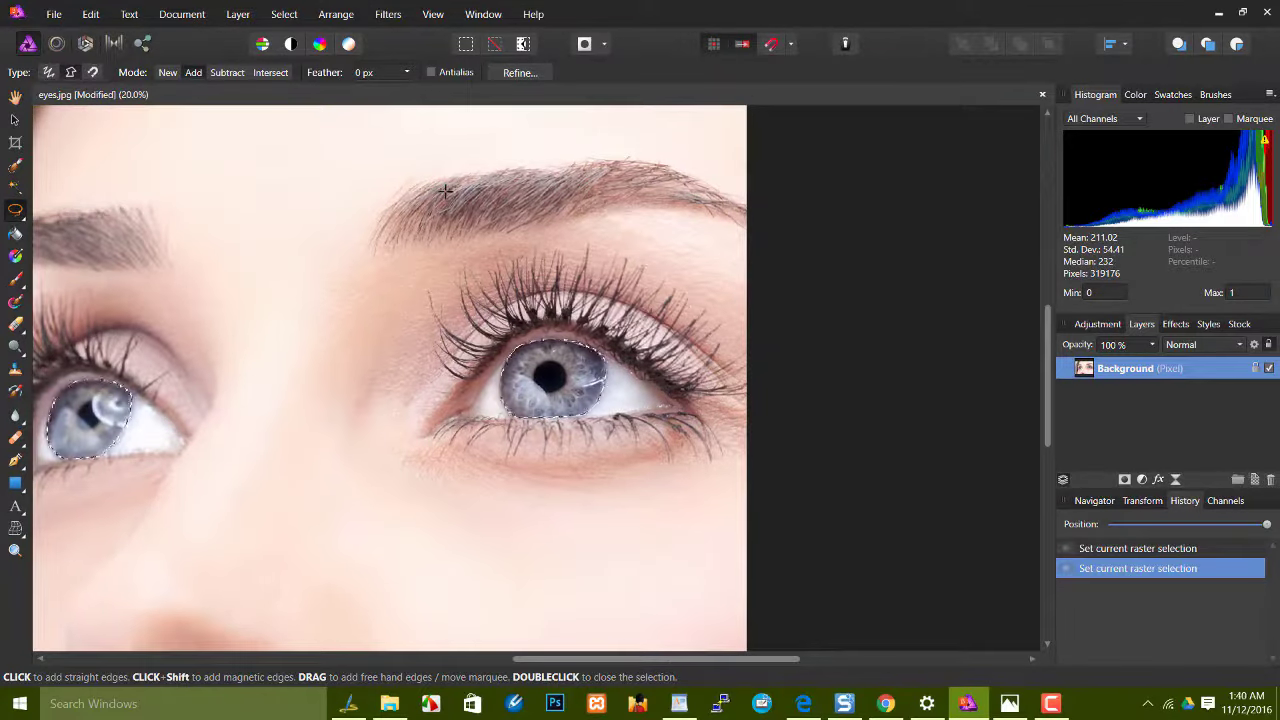
drag(329, 249, 466, 252)
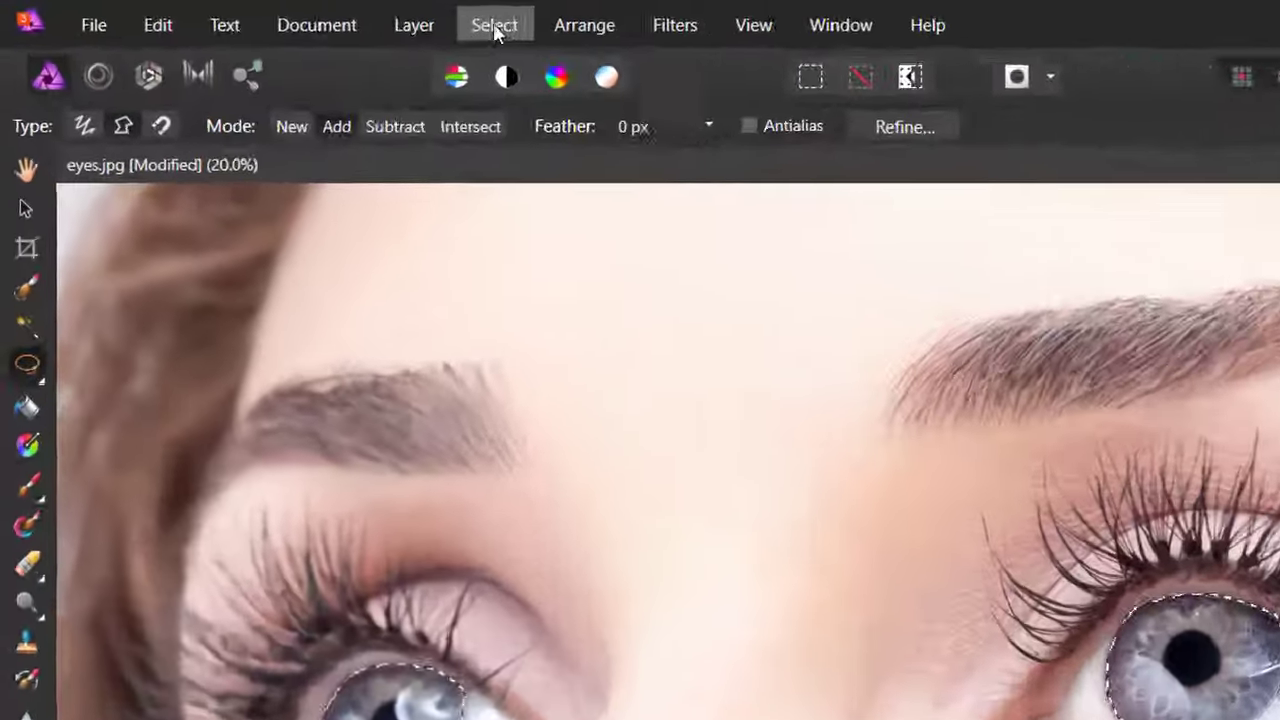
click(284, 16)
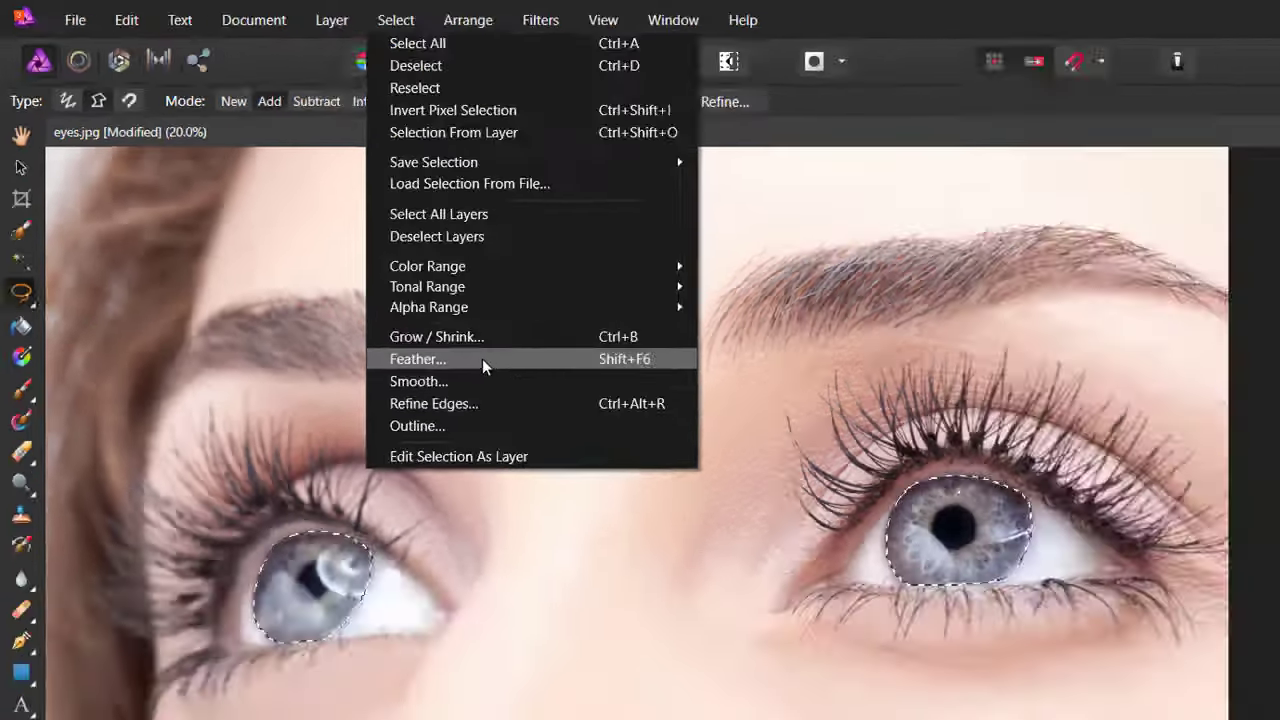
- Apply Select > Feather with an 8px radius to the iris selection
click(655, 492)
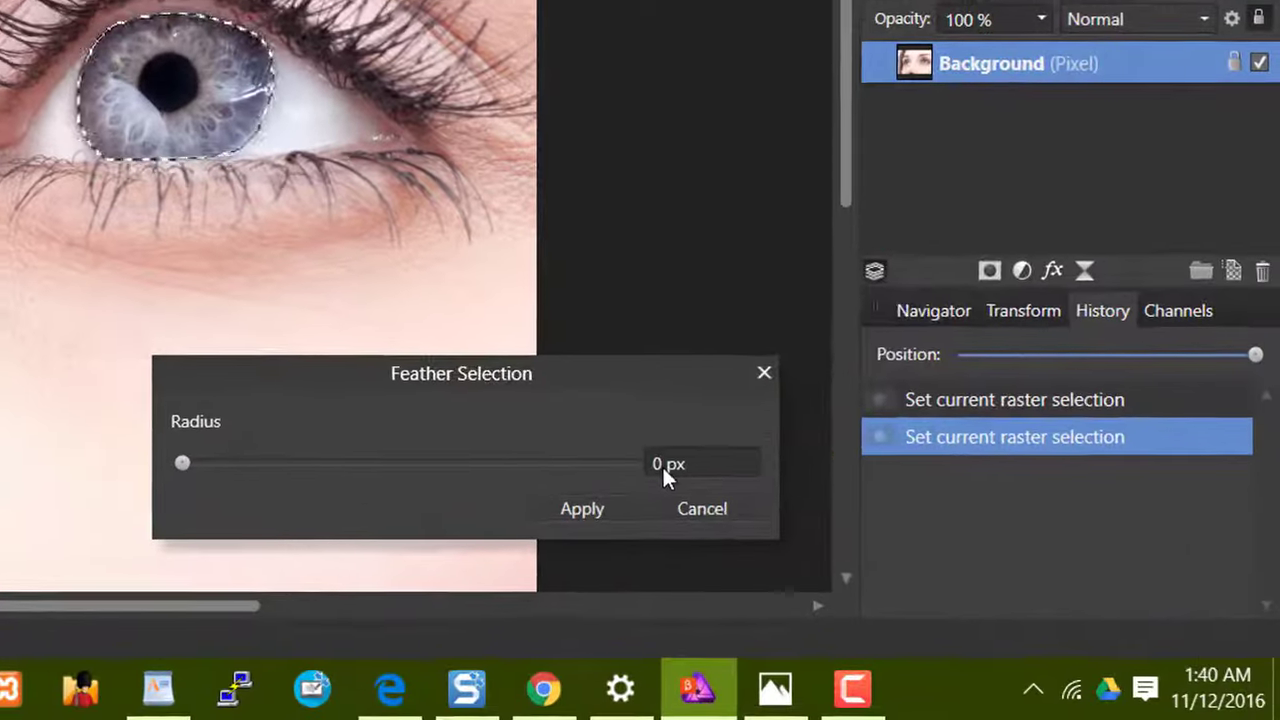
click(660, 464)
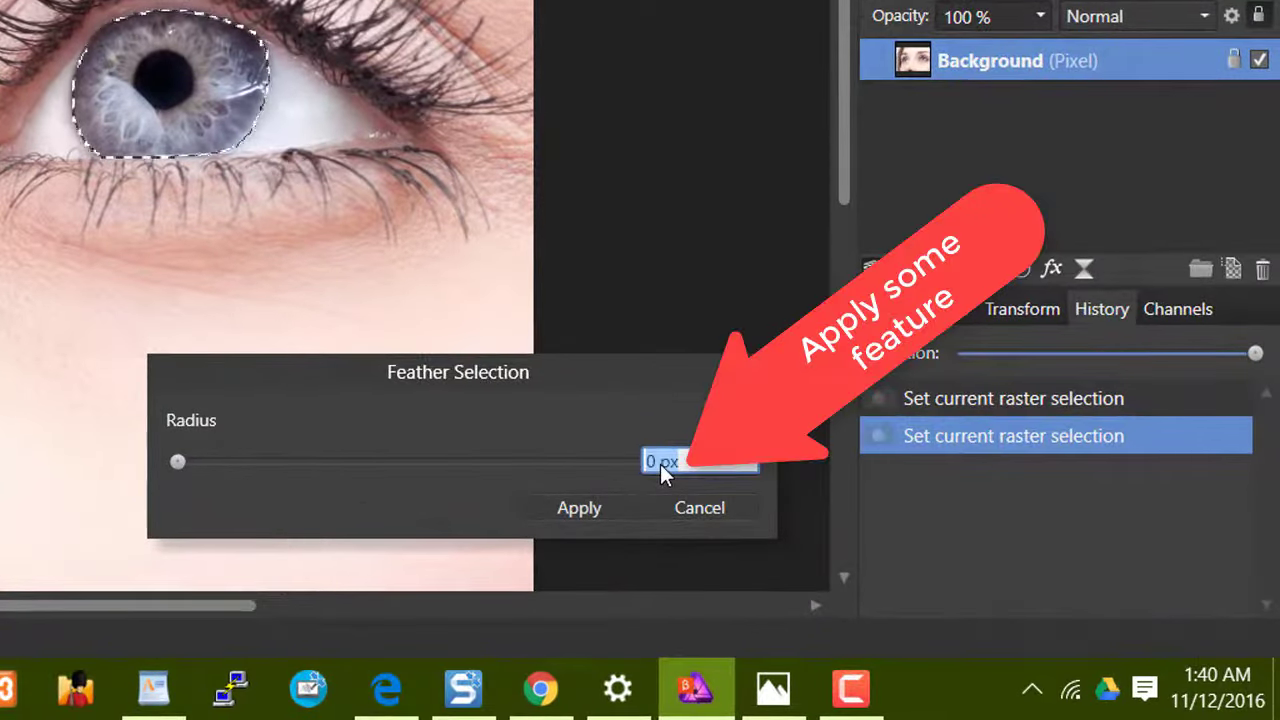
text(8)
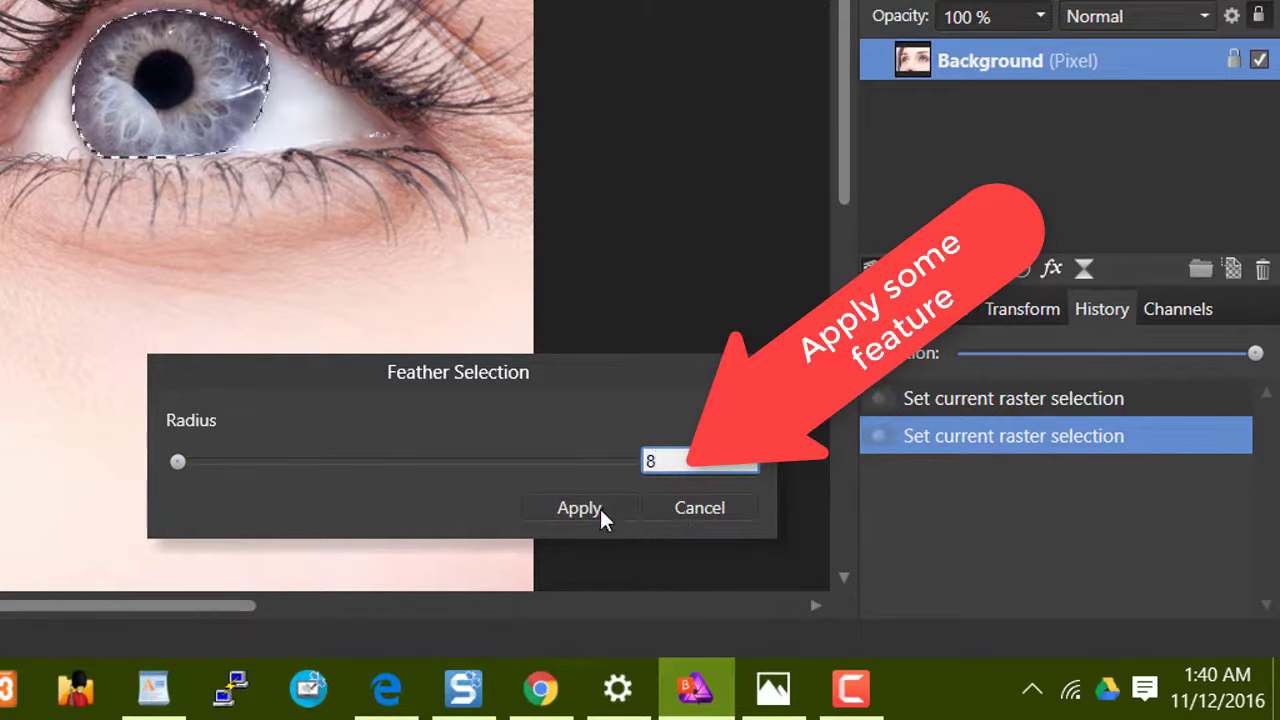
text(px)
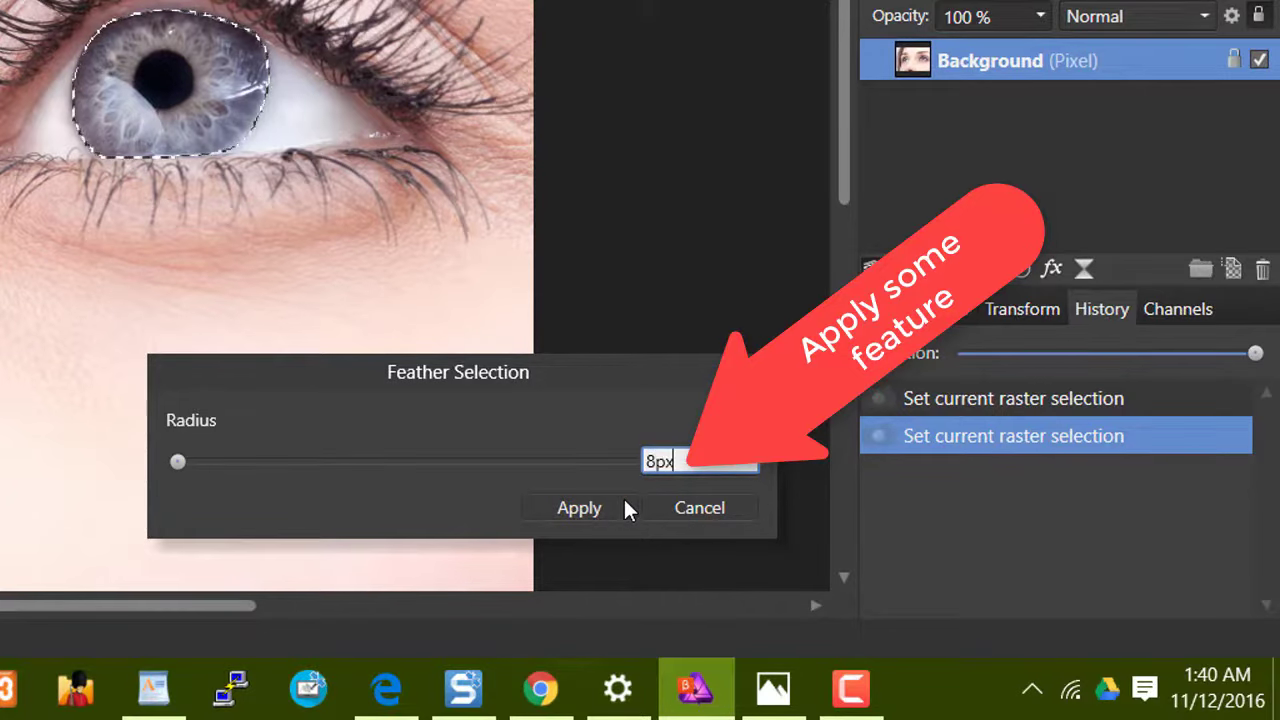
click(579, 510)
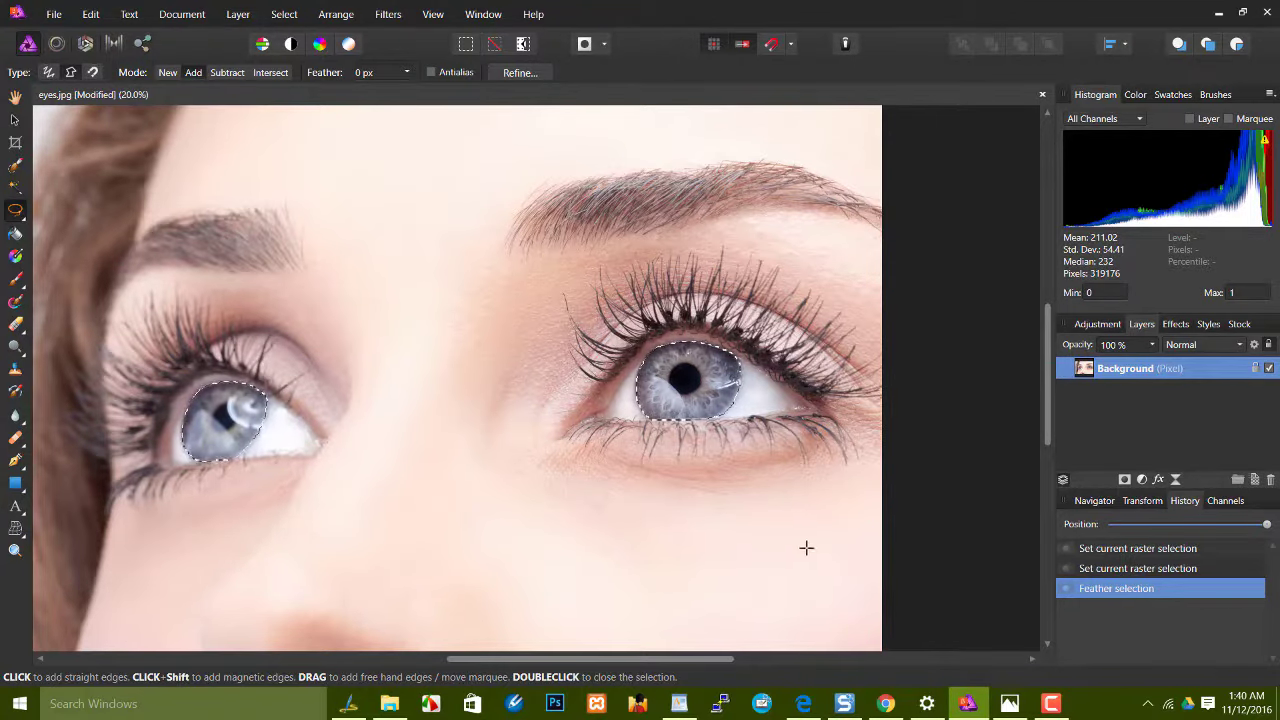
- Add a Color Balance adjustment from the Layers panel's Adjustments menu
click(1143, 481)
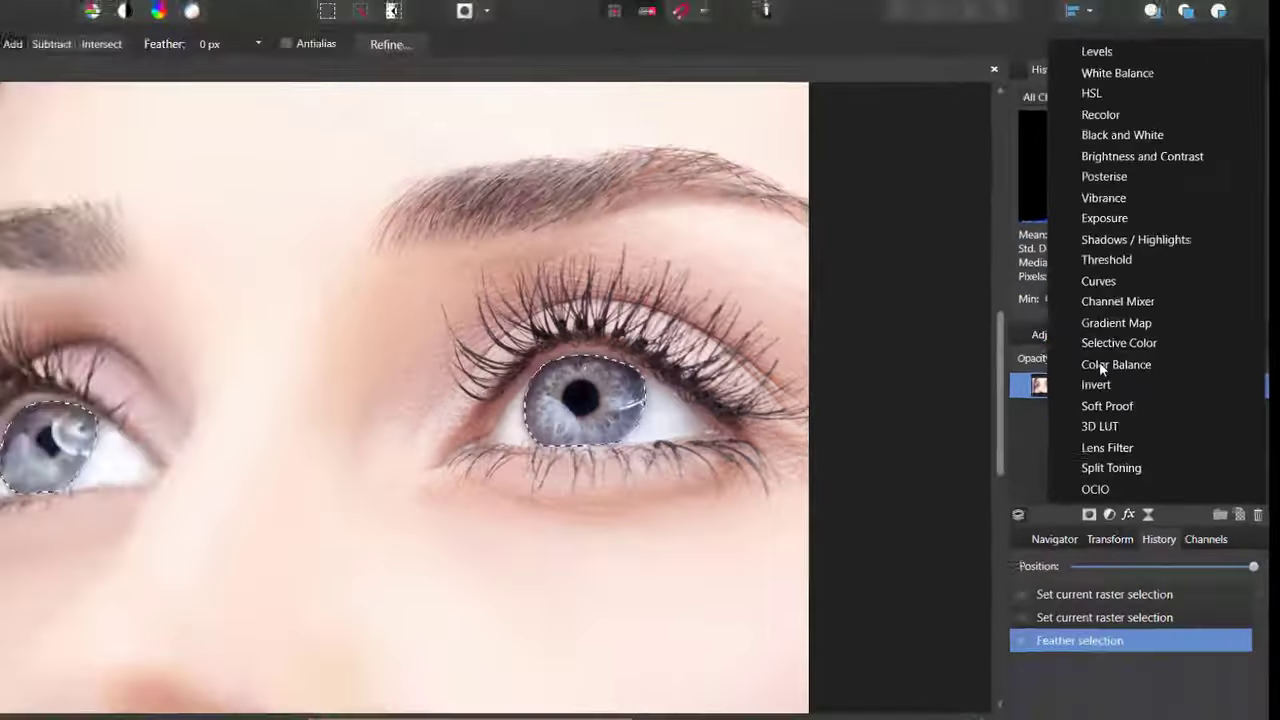
click(960, 425)
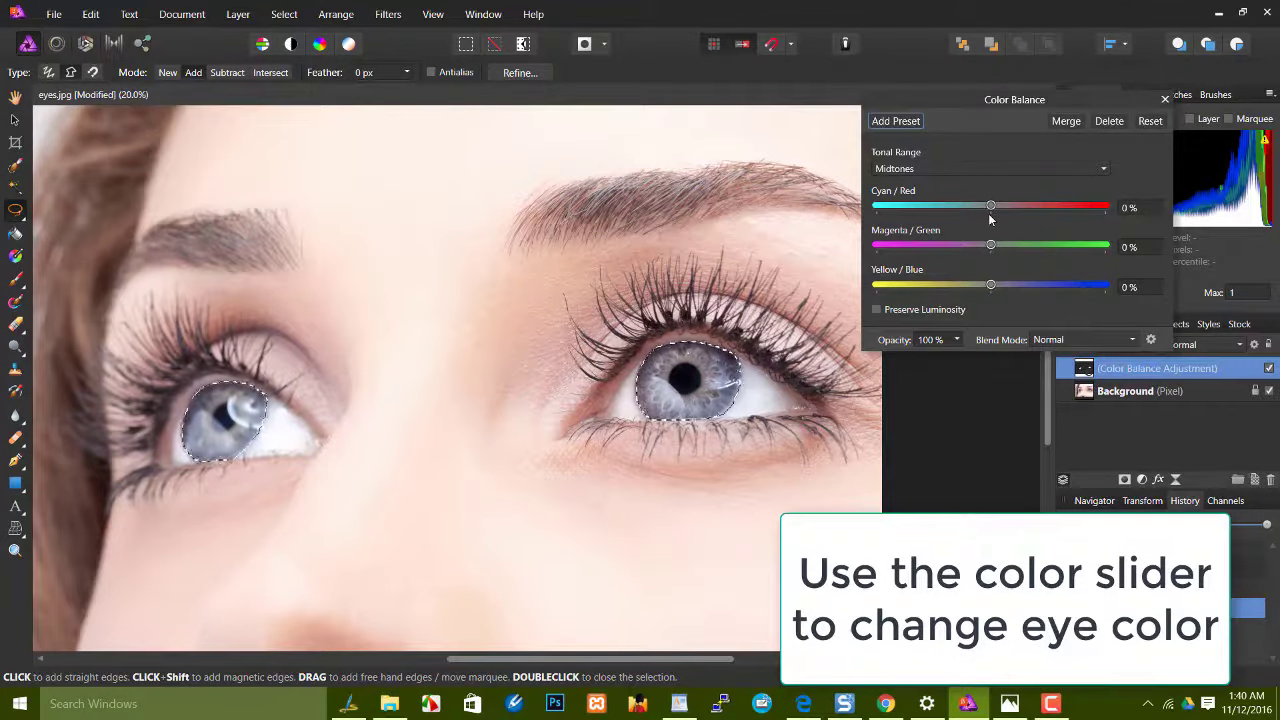
- With Midtones kept, set Cyan/Red −100%, Magenta/Green −97%, Yellow/Blue 100%, then close
click(978, 168)
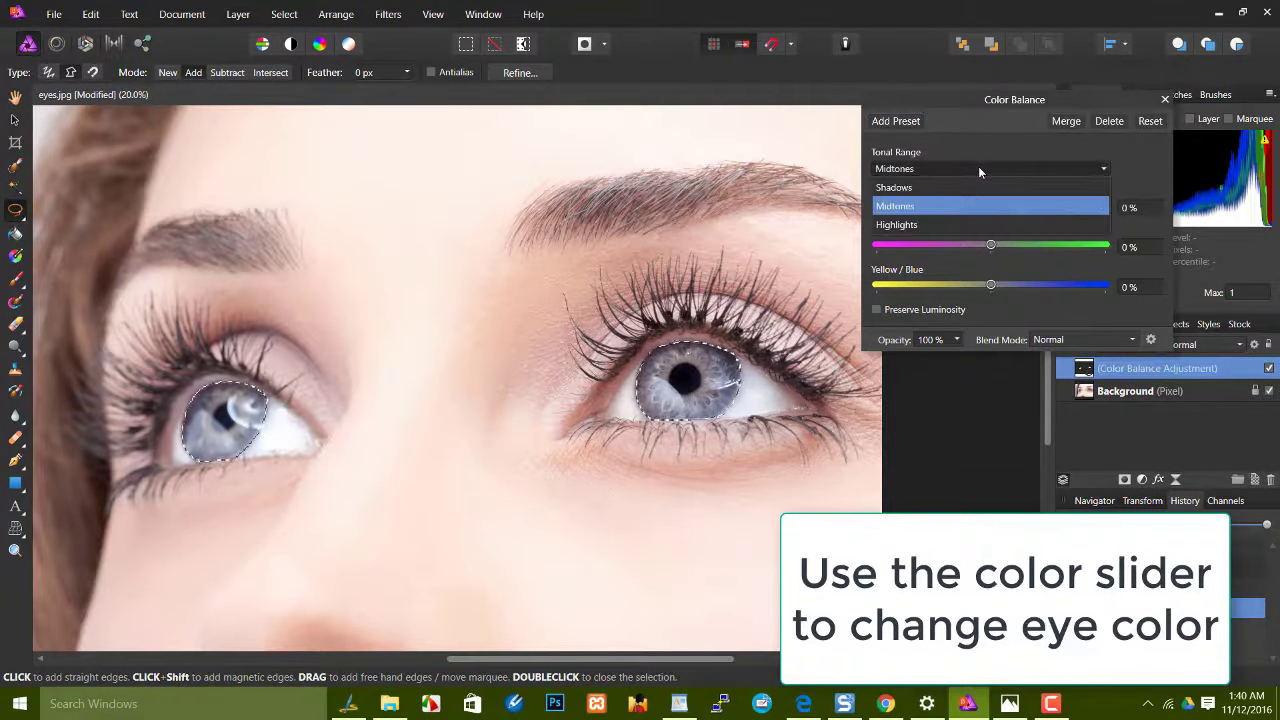
click(978, 168)
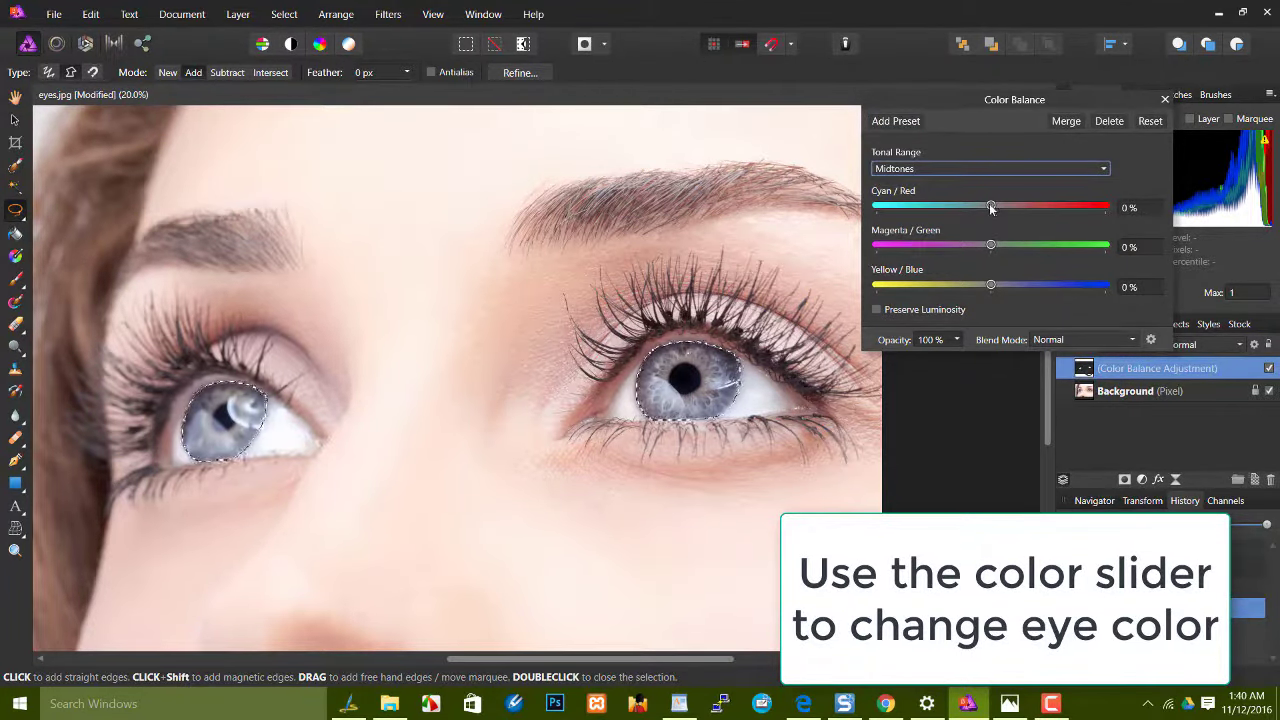
drag(991, 207, 877, 207)
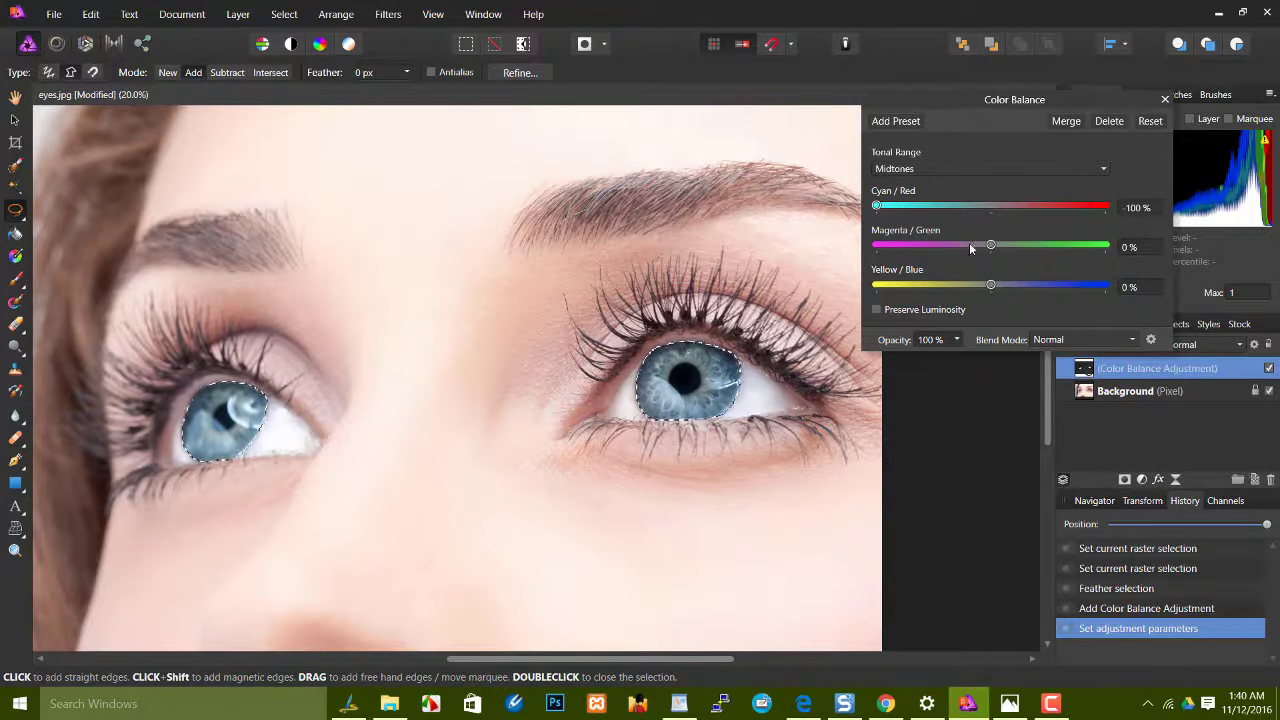
drag(1072, 246, 1120, 246)
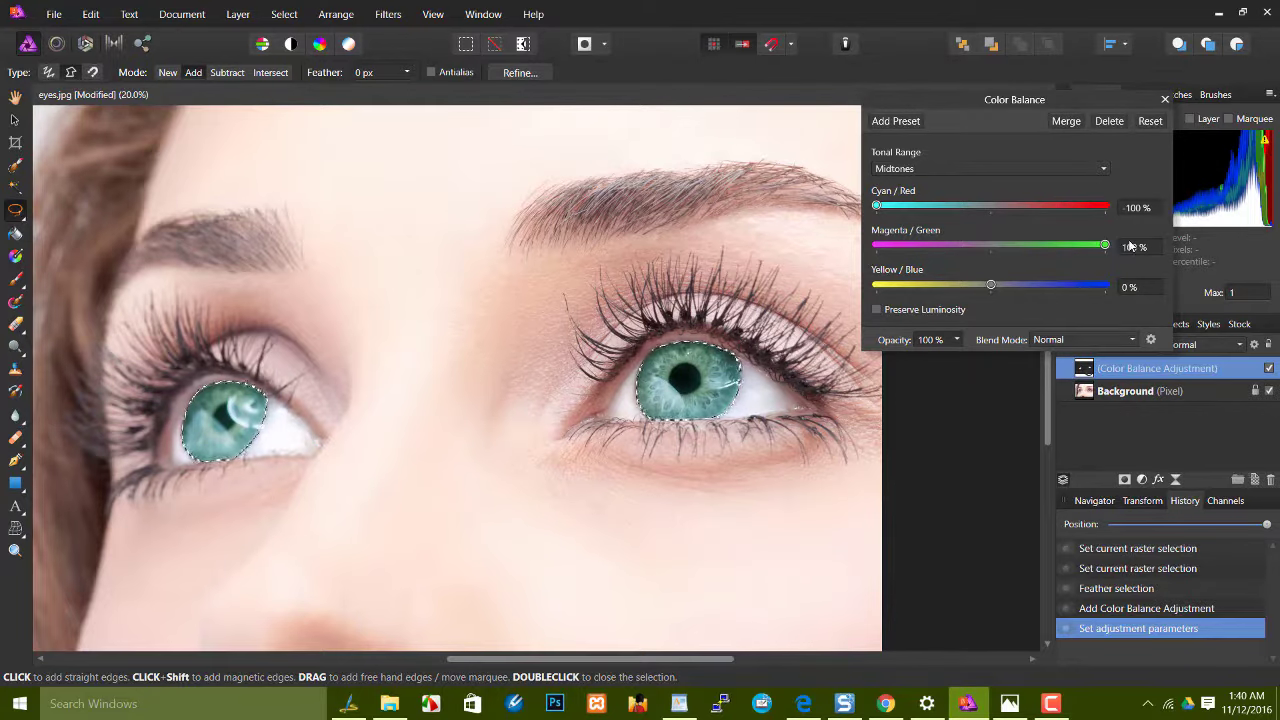
drag(893, 259, 885, 265)
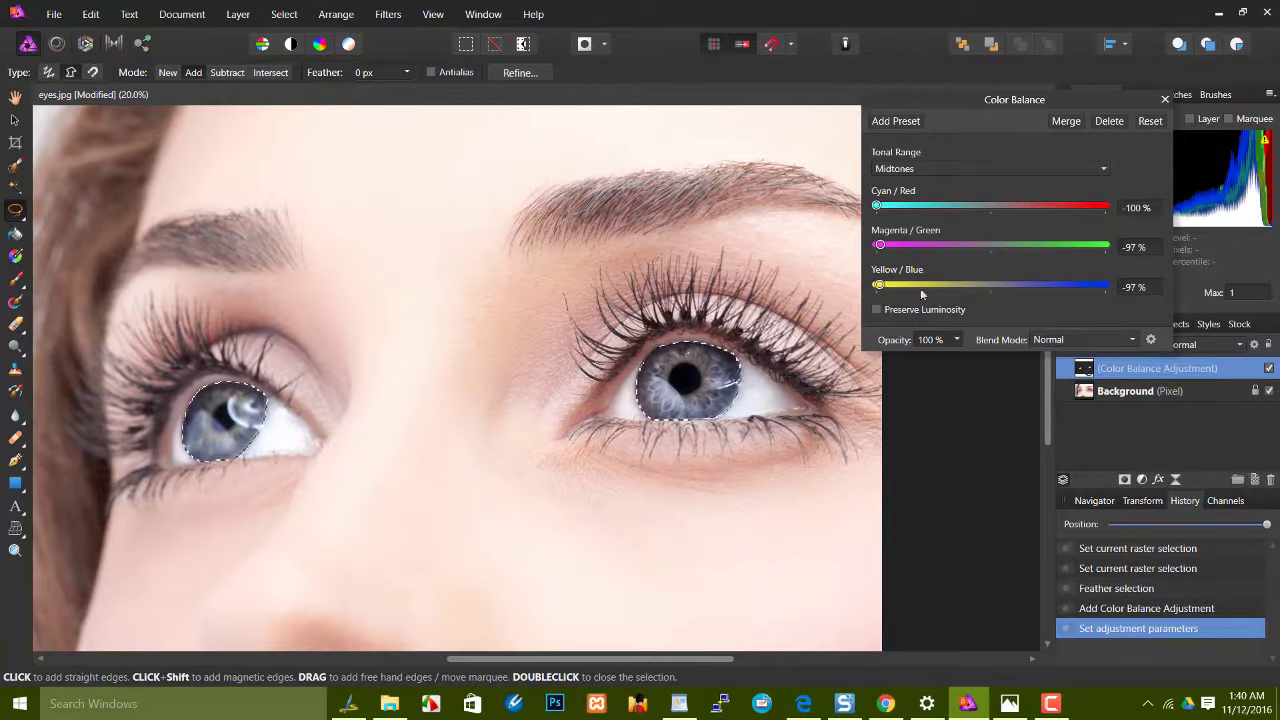
drag(921, 292, 1094, 292)
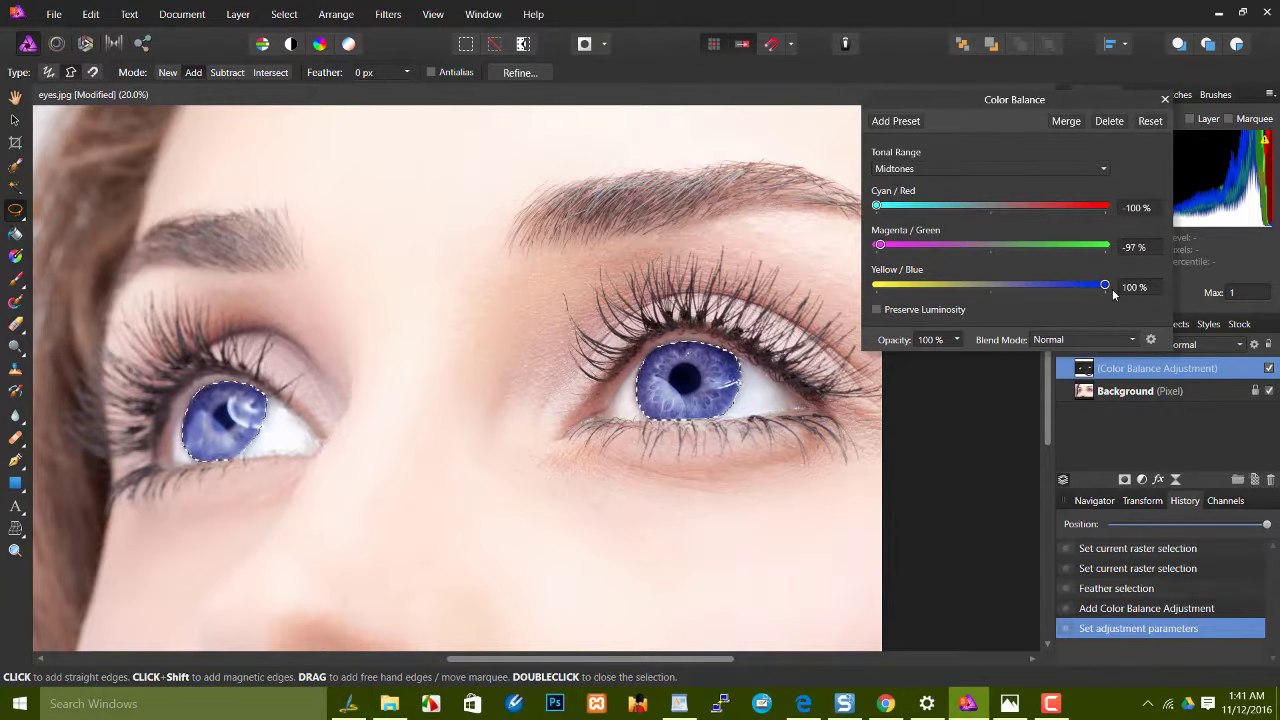
click(1165, 101)
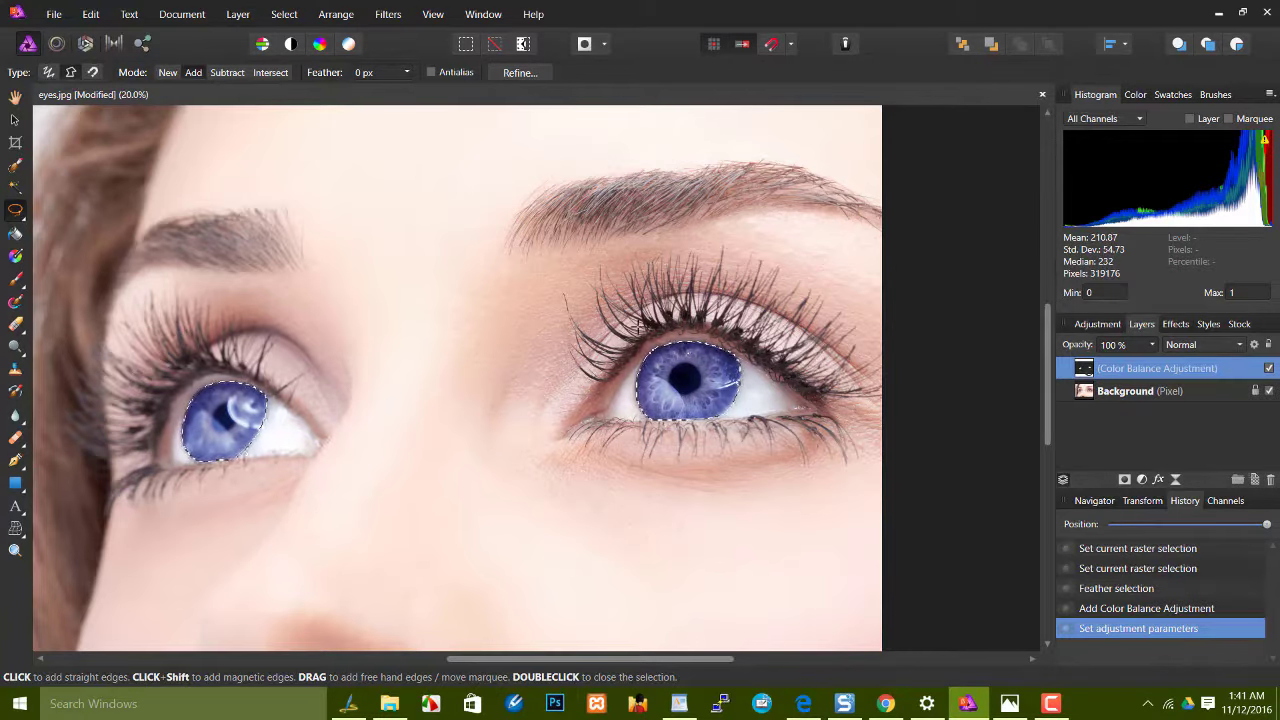
- Zoom out, deselect to preview the violet-blue irises, then undo to restore the selection
key(ctrl+d)
key(ctrl+minus)
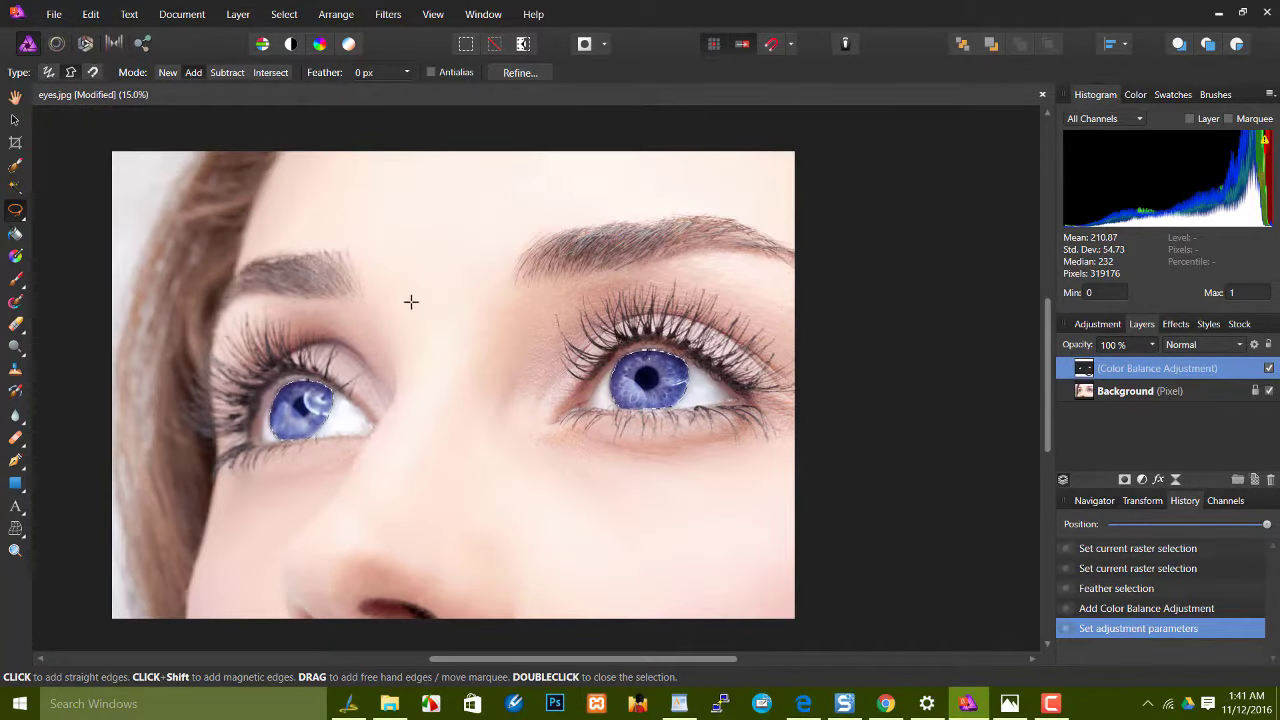
key(ctrl+d)
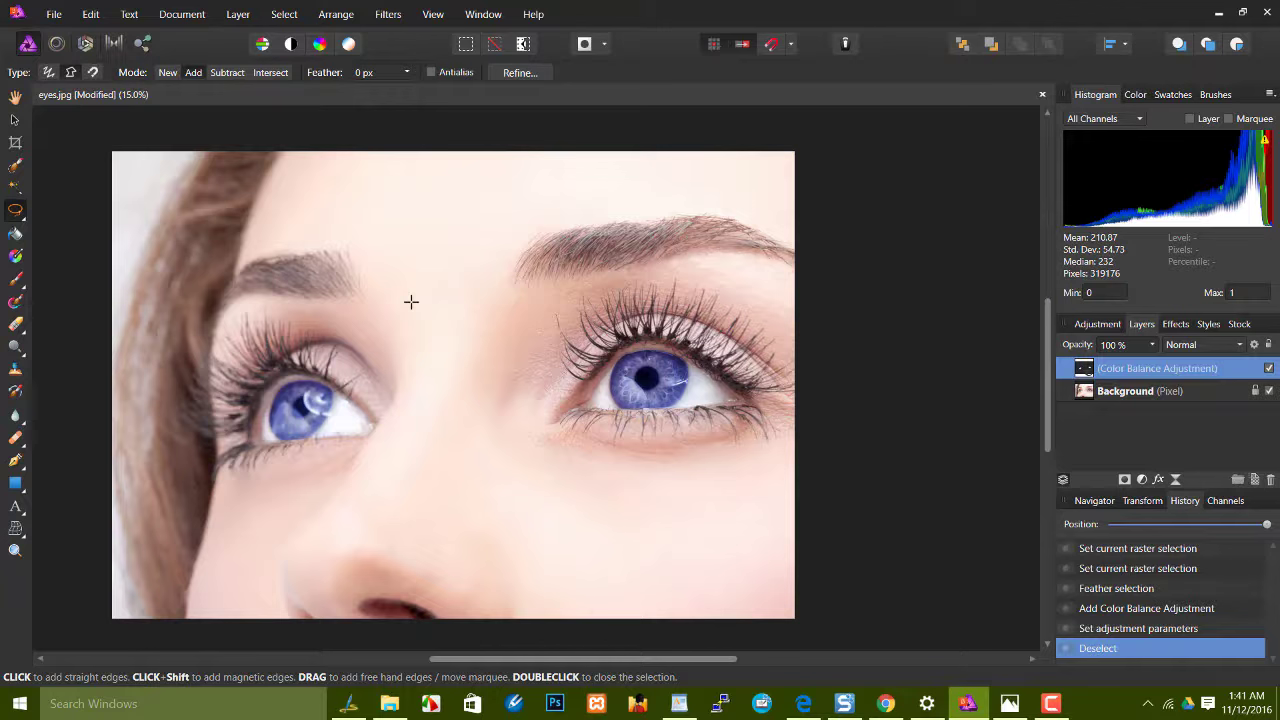
key(ctrl+z)
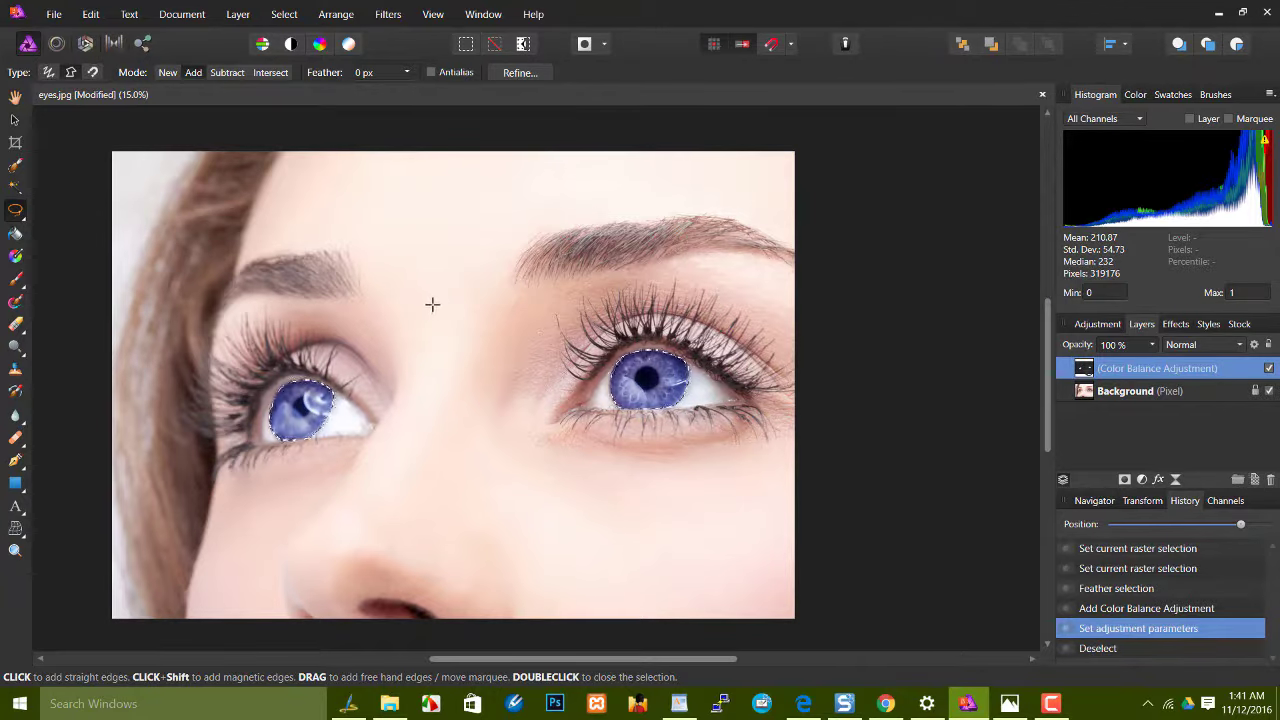
click(1142, 479)
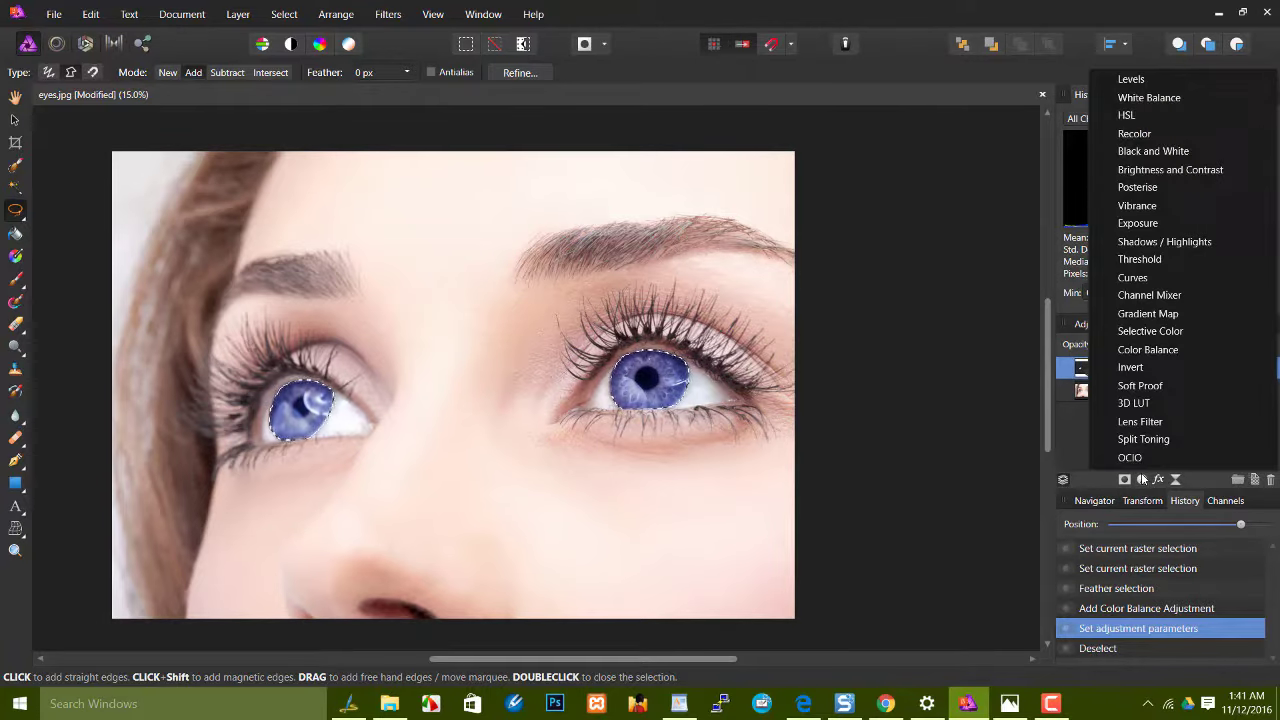
- Add another Color Balance layer with all three midtone sliders at −100%, then close it
click(1182, 349)
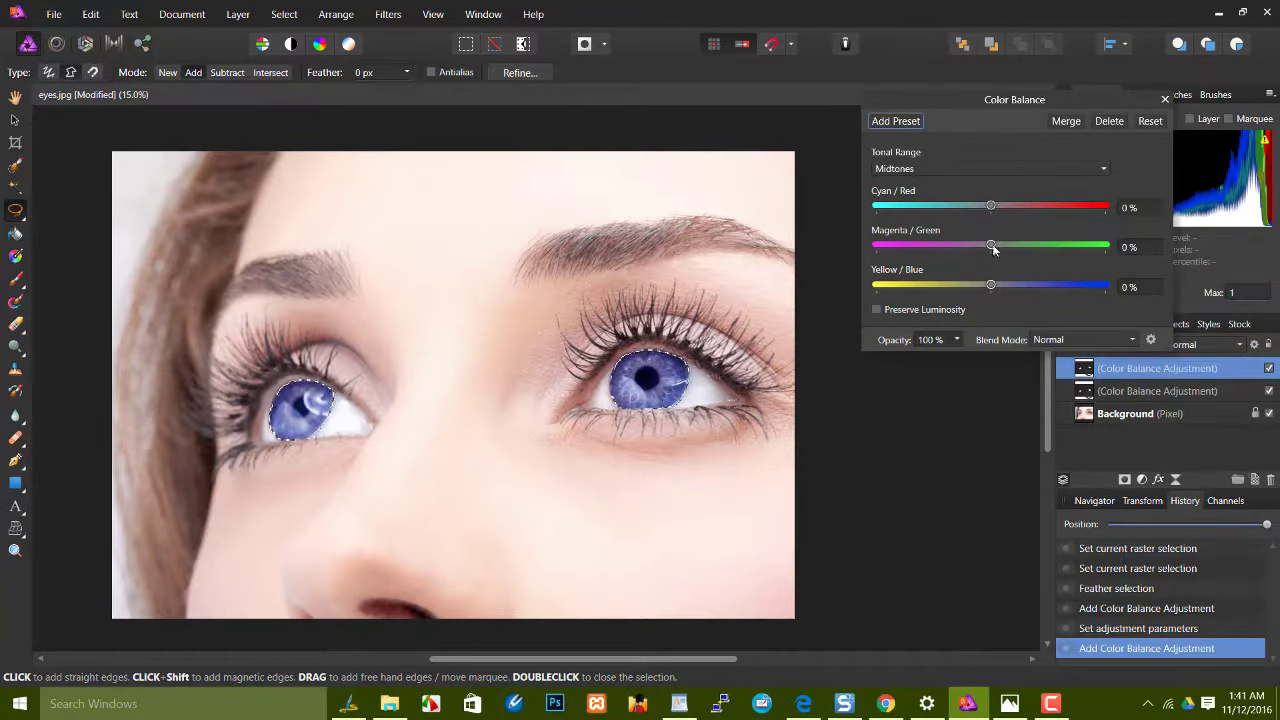
drag(991, 245, 1108, 246)
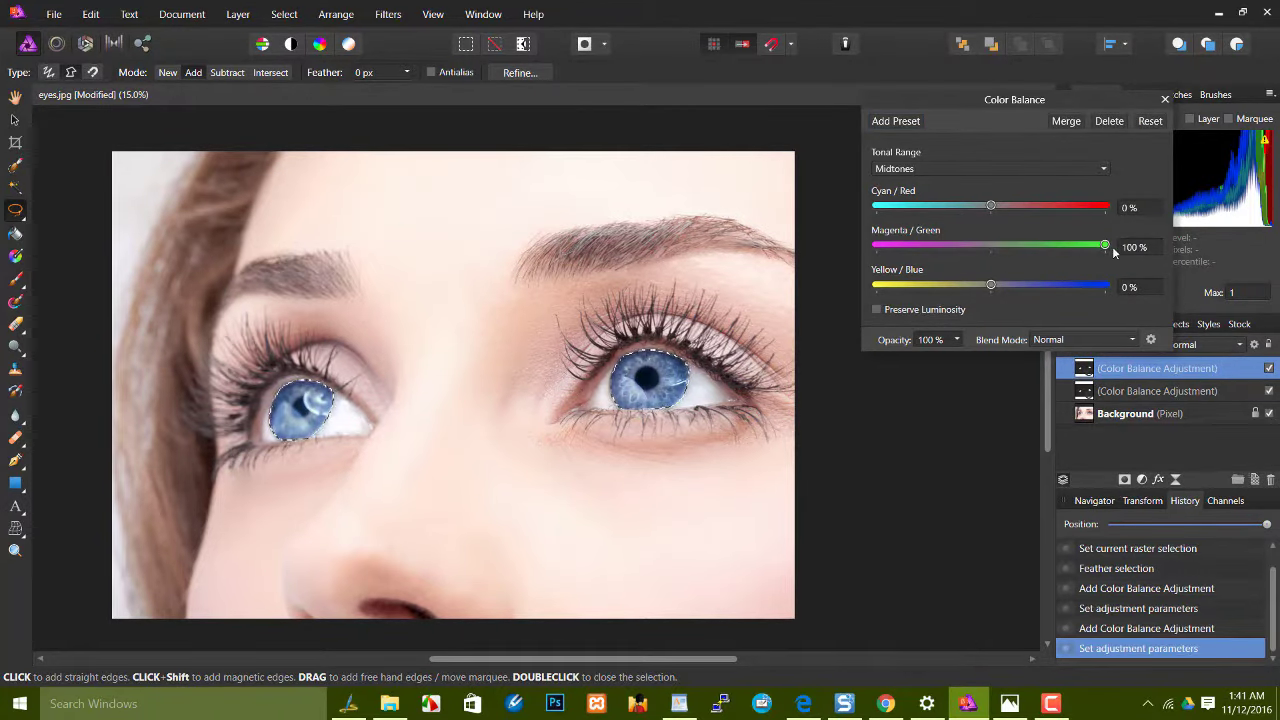
mouse_move(991, 207)
mouse_down()
mouse_move(1134, 208)
mouse_move(839, 250)
mouse_move(931, 245)
mouse_up()
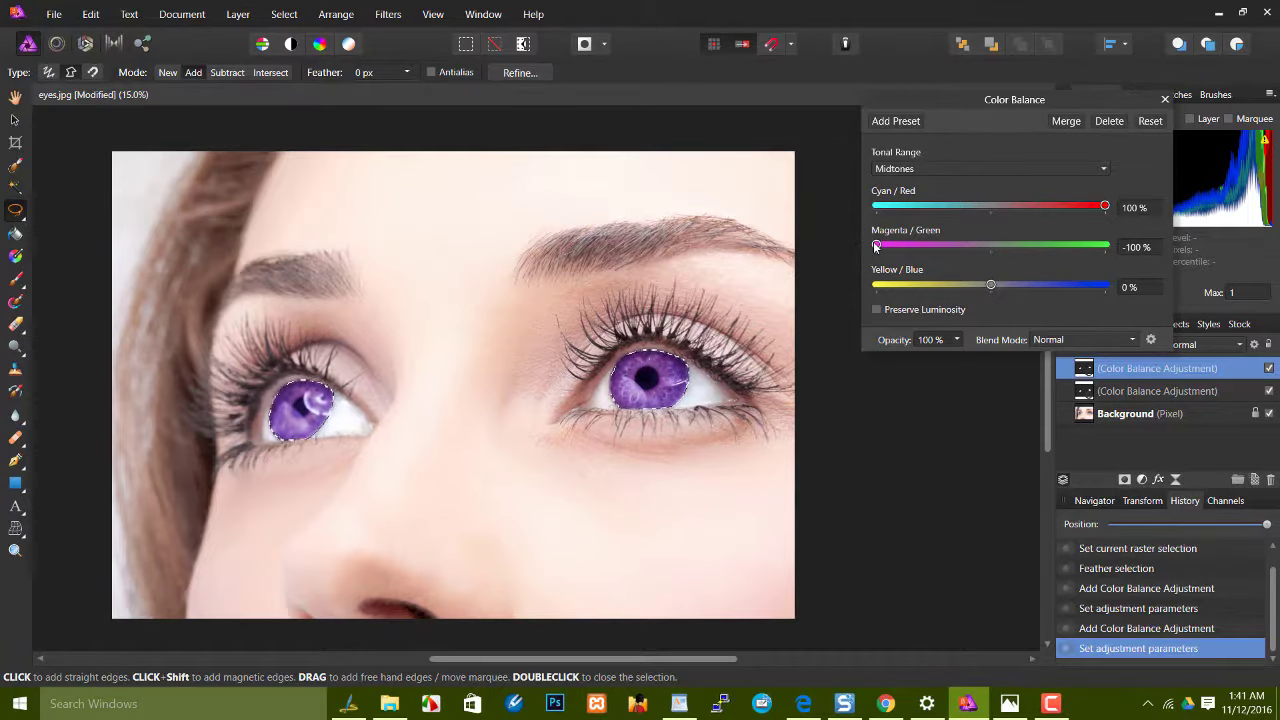
drag(1092, 245, 1049, 244)
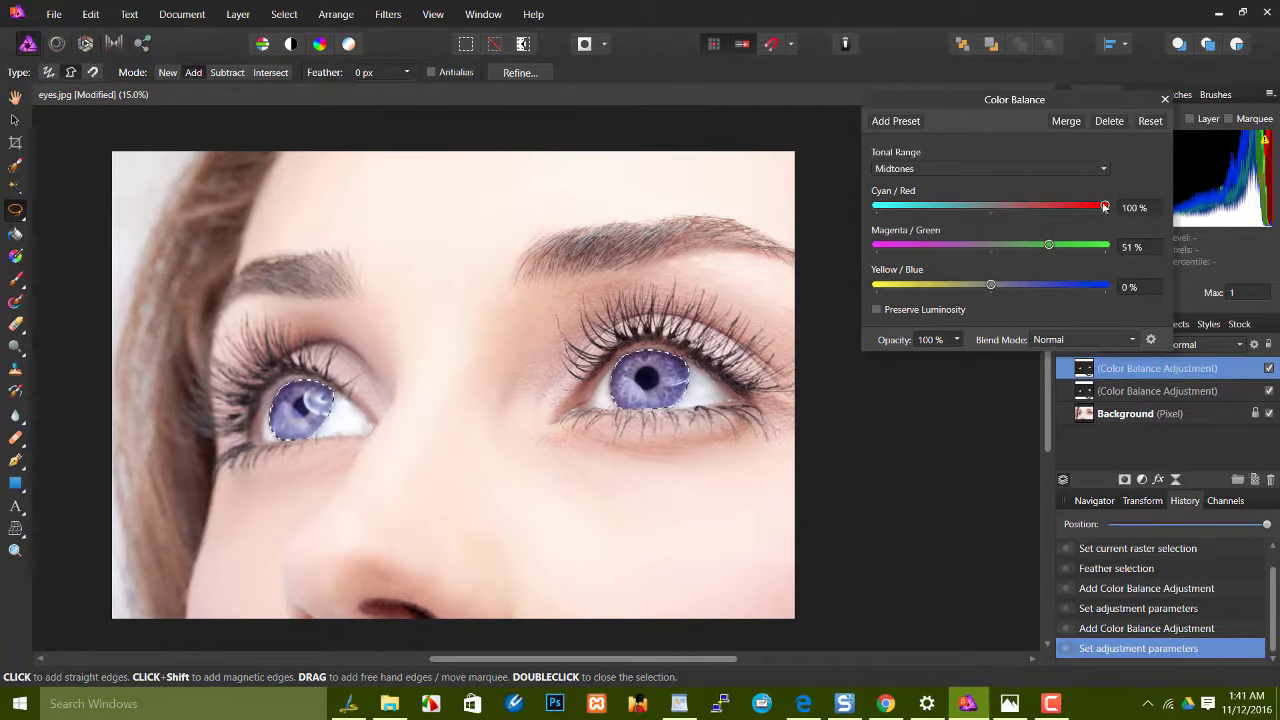
mouse_move(1104, 206)
mouse_down()
mouse_move(952, 206)
mouse_move(892, 225)
mouse_up()
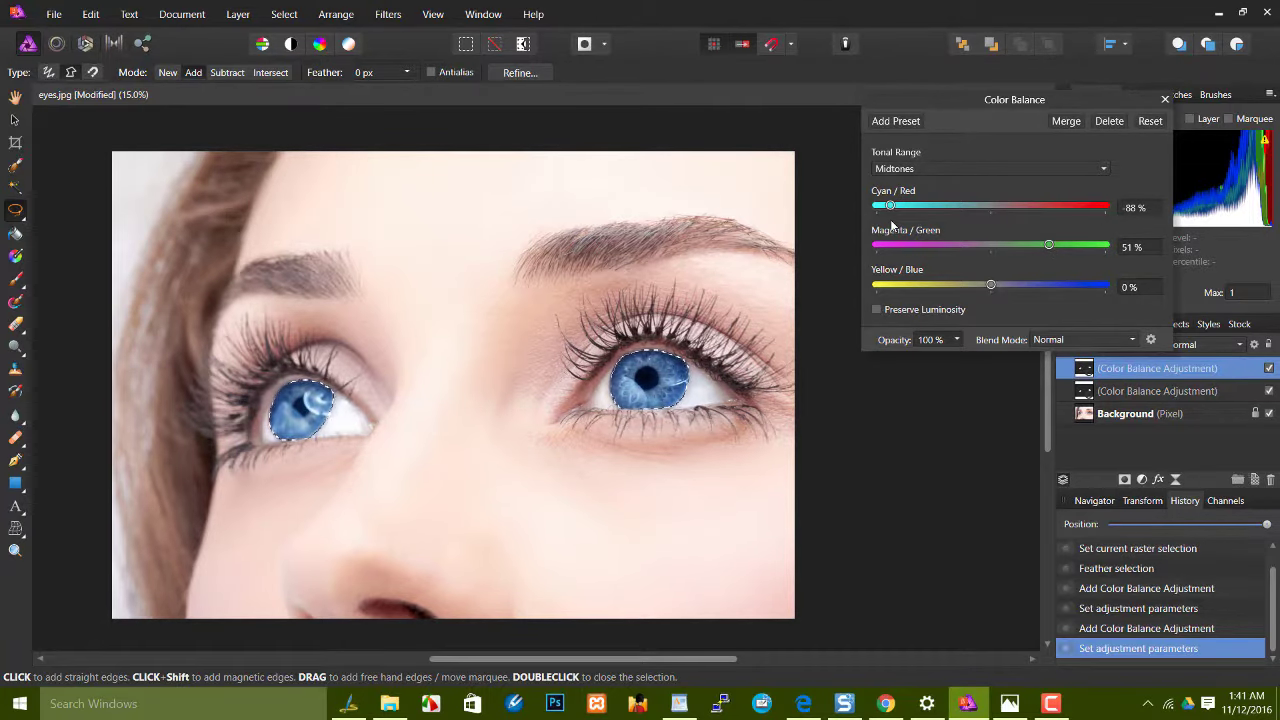
drag(892, 225, 992, 225)
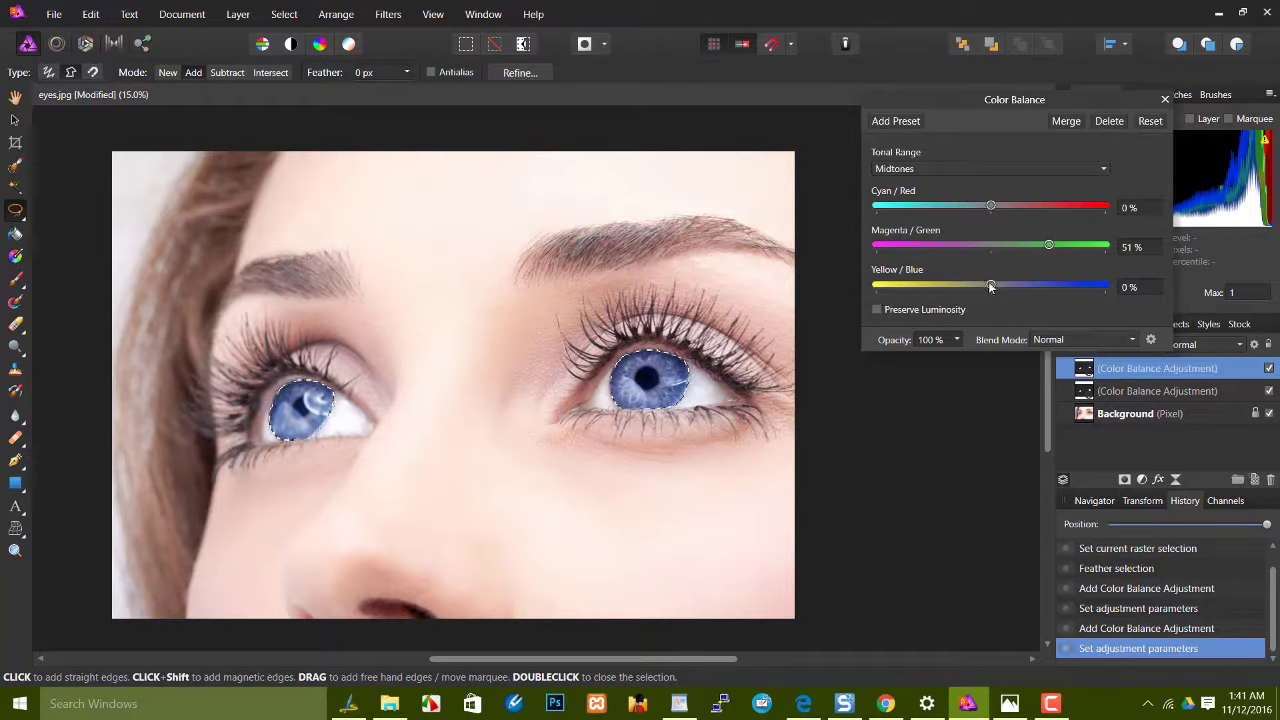
drag(990, 287, 876, 285)
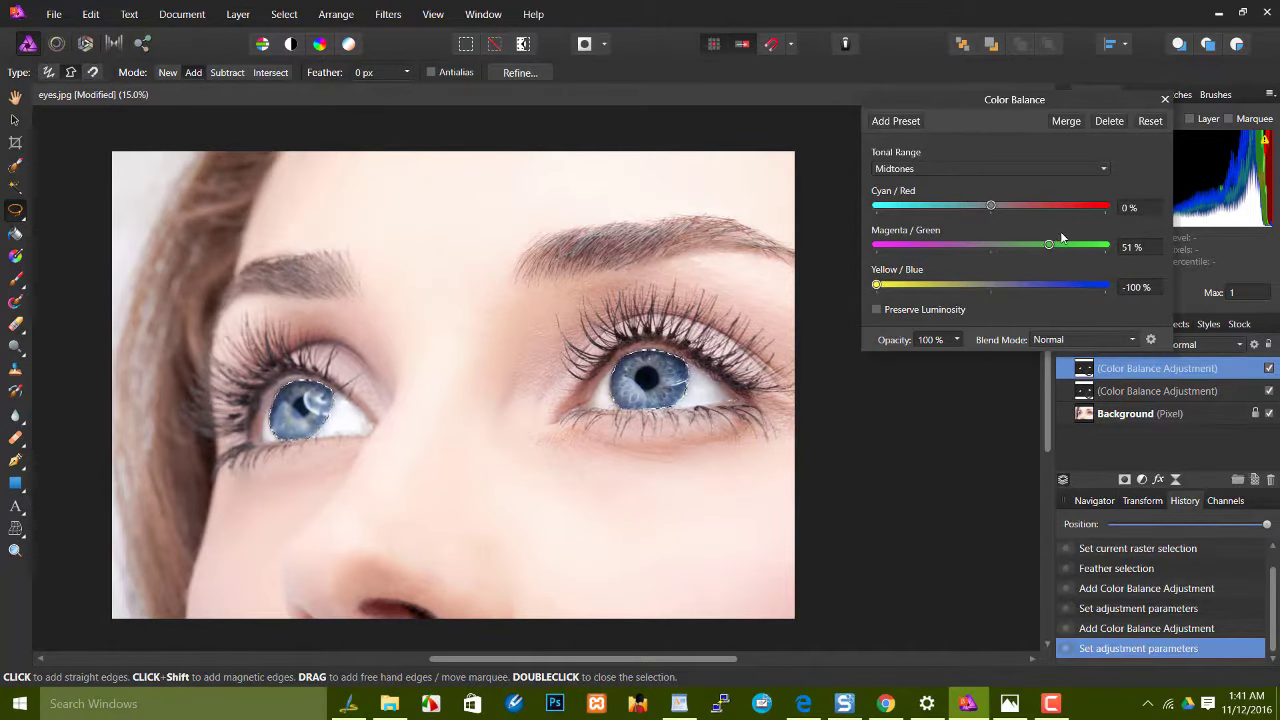
drag(1049, 244, 876, 244)
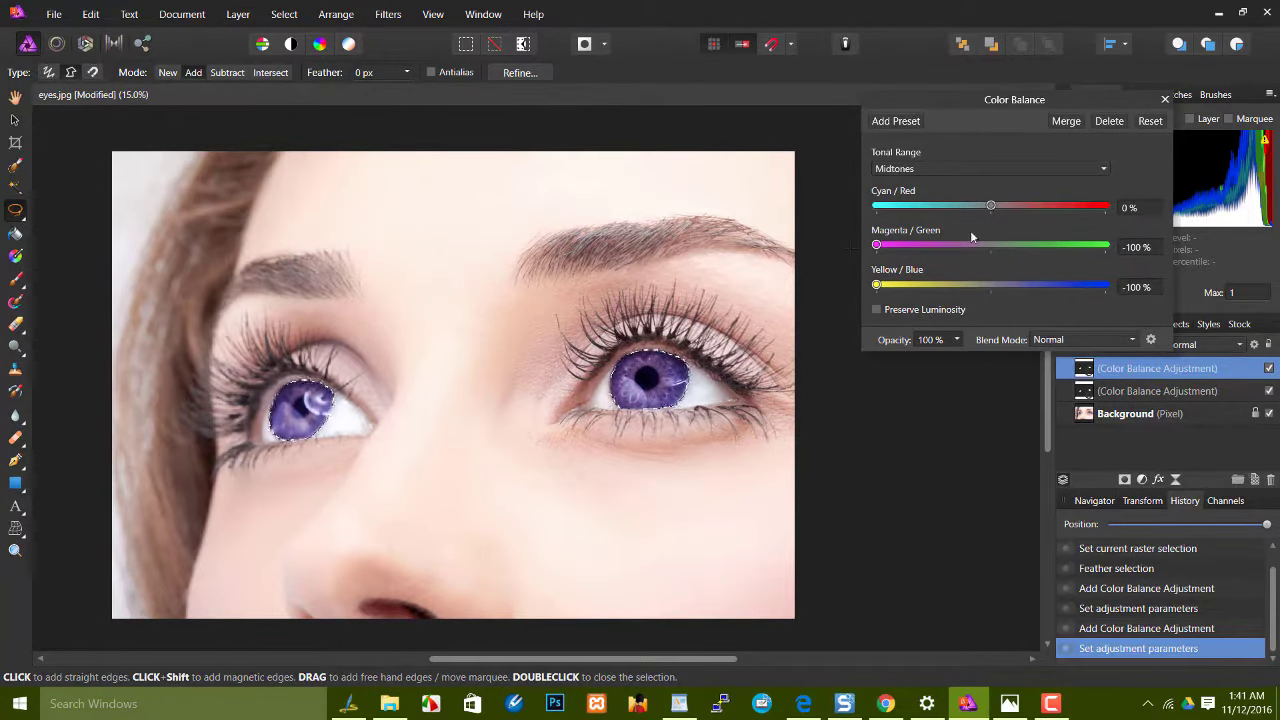
drag(990, 206, 804, 214)
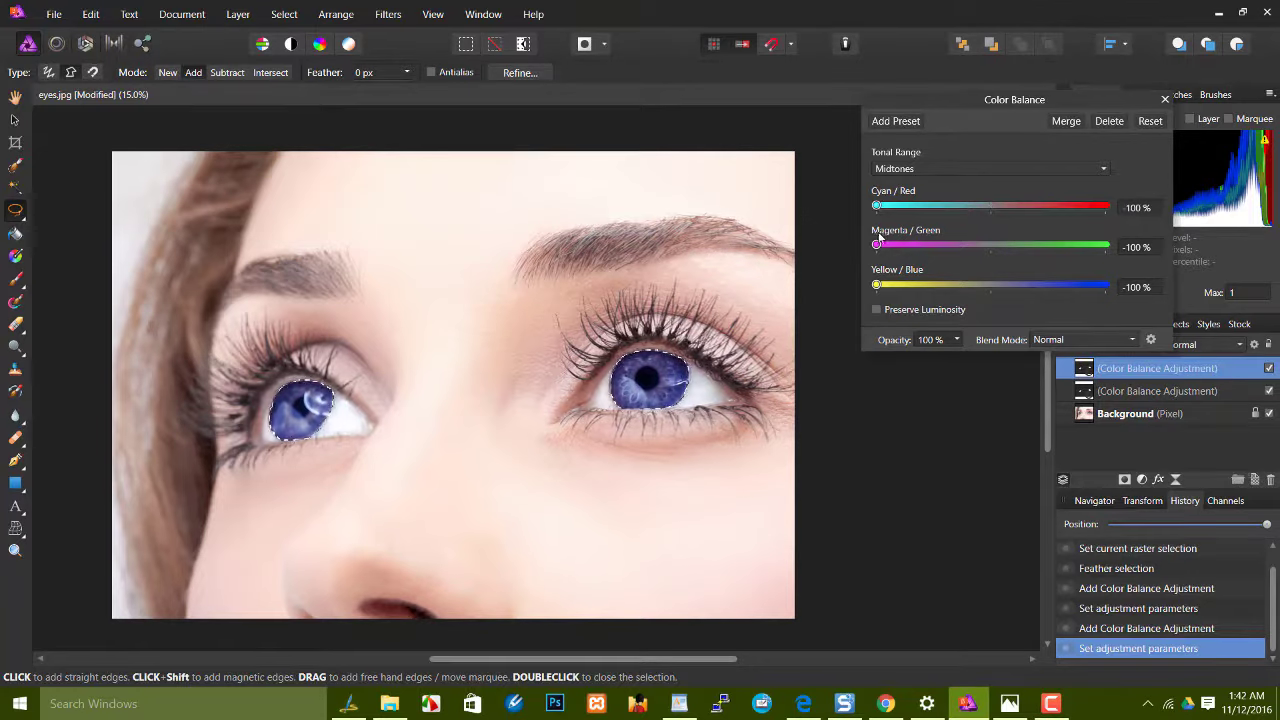
click(1164, 99)
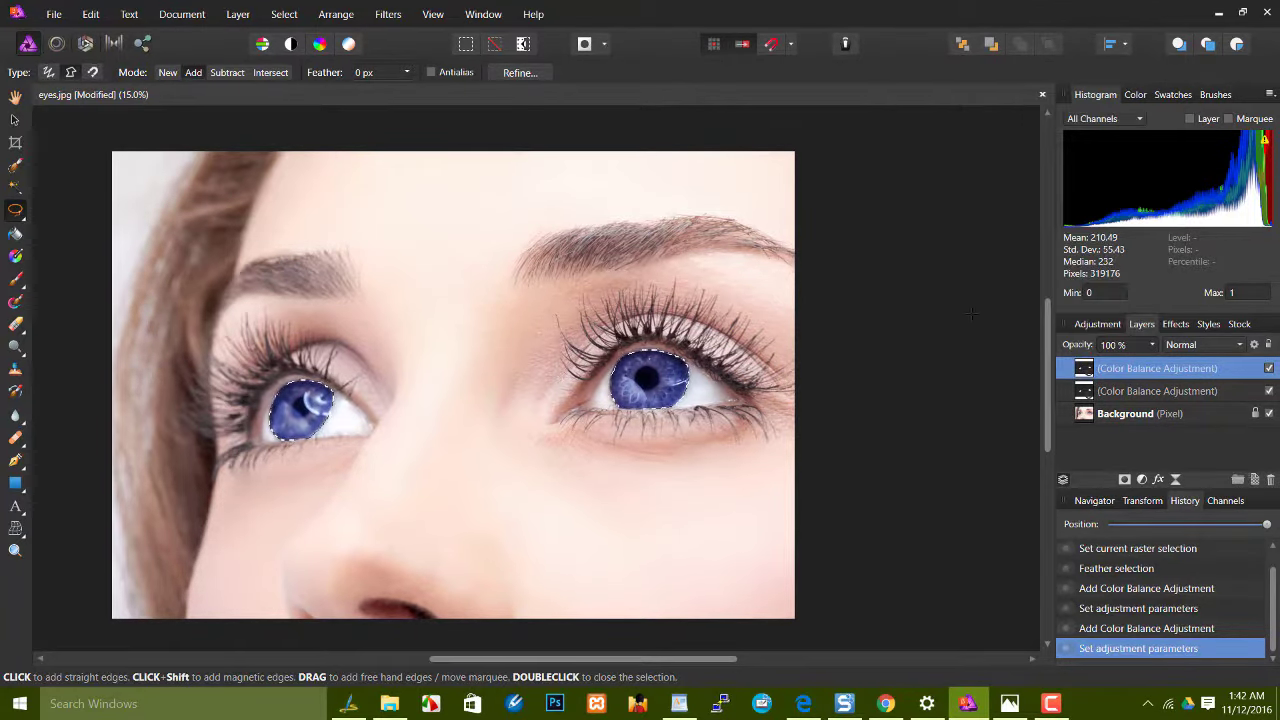
key(ctrl+d)
key(ctrl+minus)
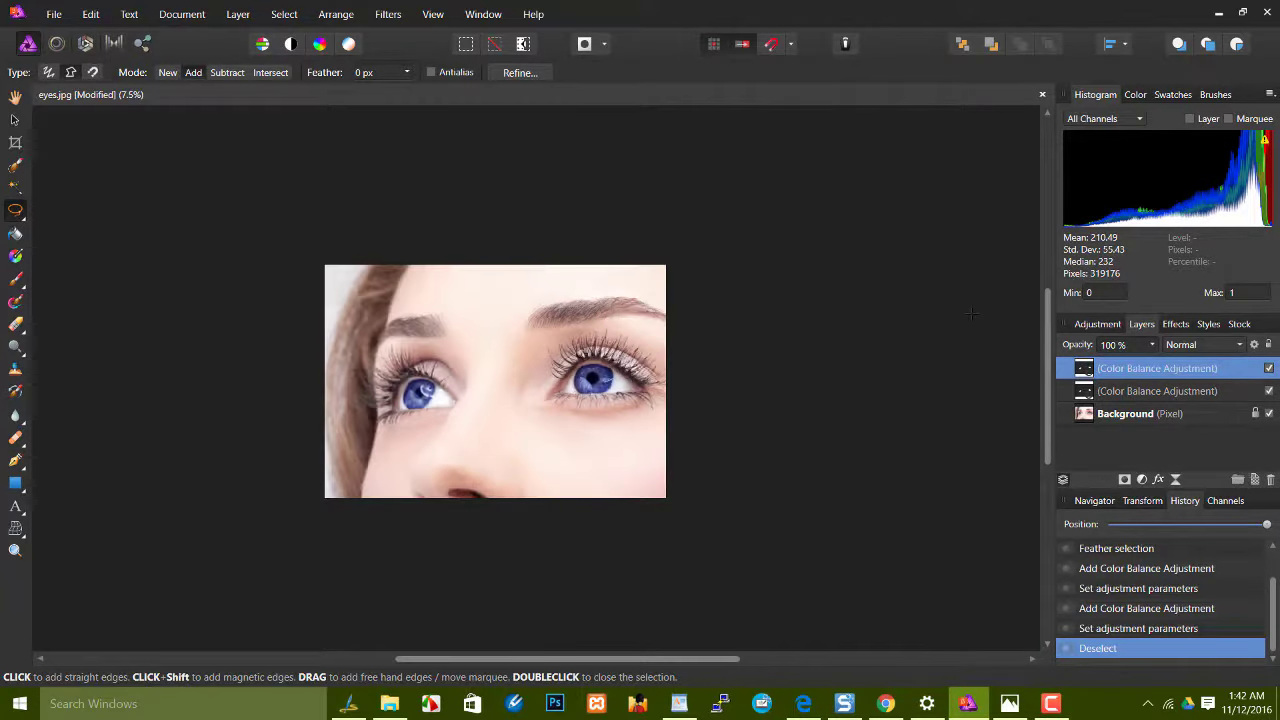
key(ctrl+equal)
key(ctrl+equal)
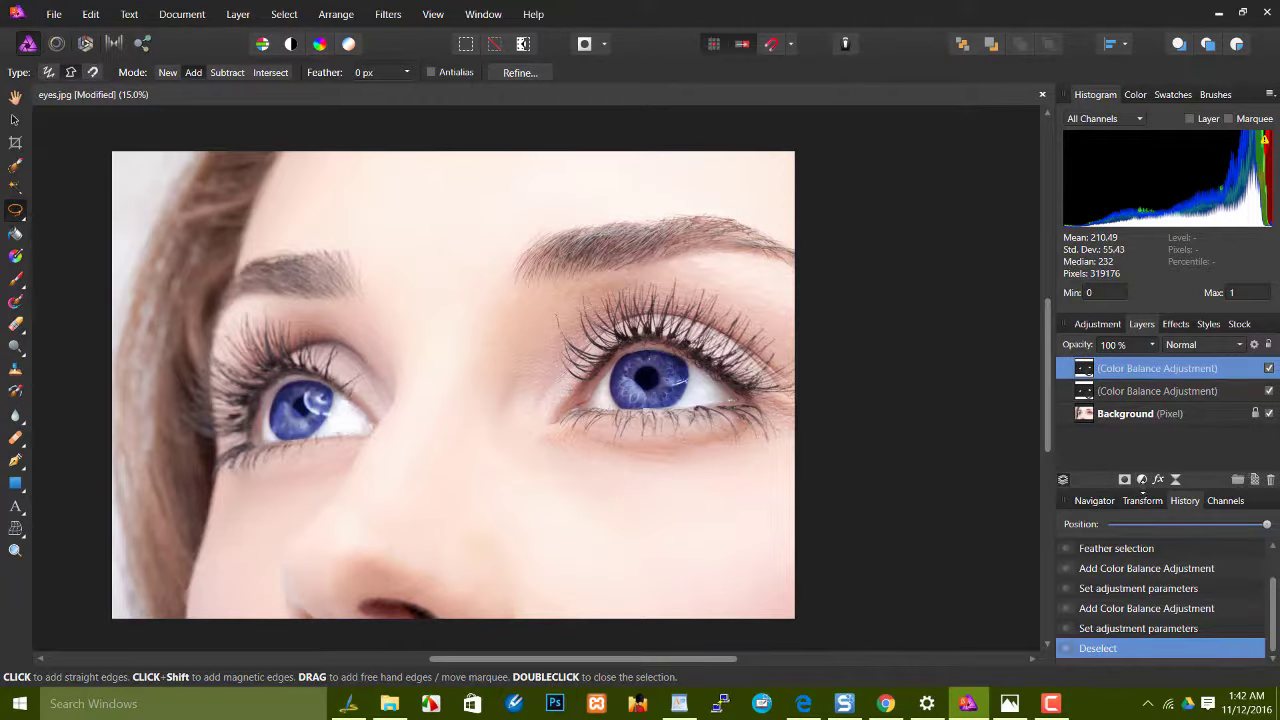
click(1142, 481)
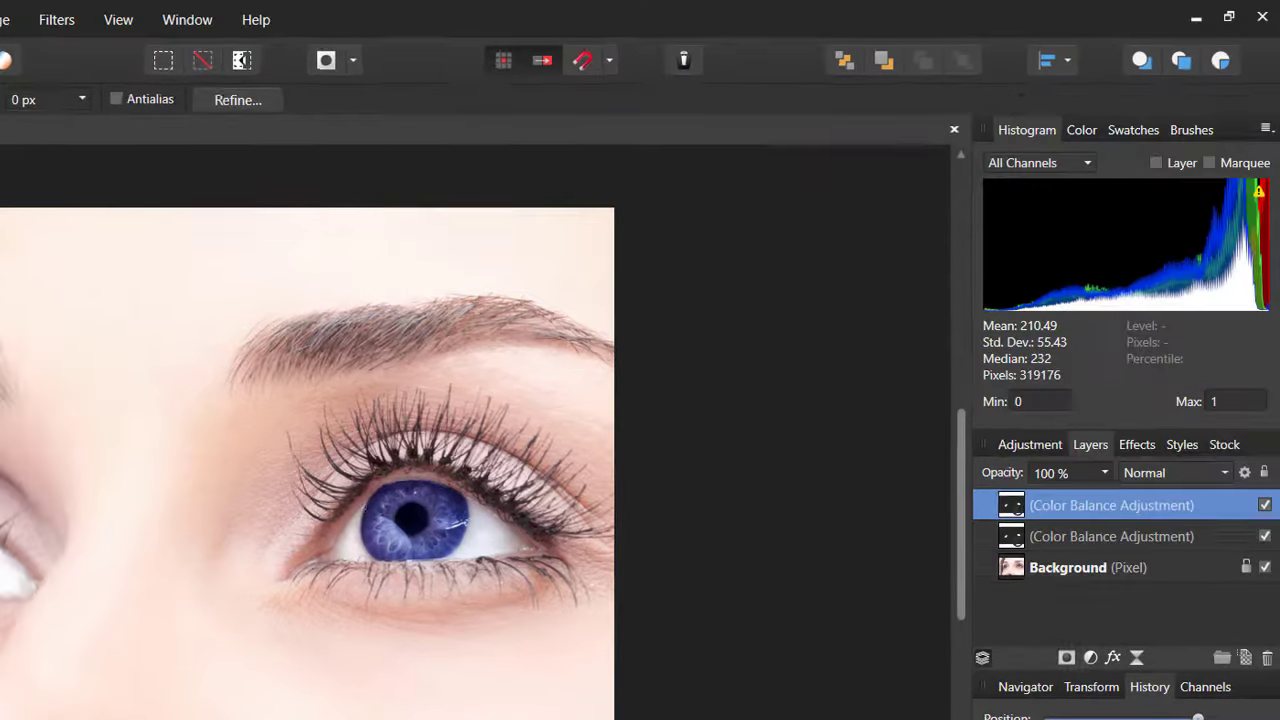
- Add an HSL Shift adjustment layer to the selected irises with Hue Shift at 128.6°
click(1091, 658)
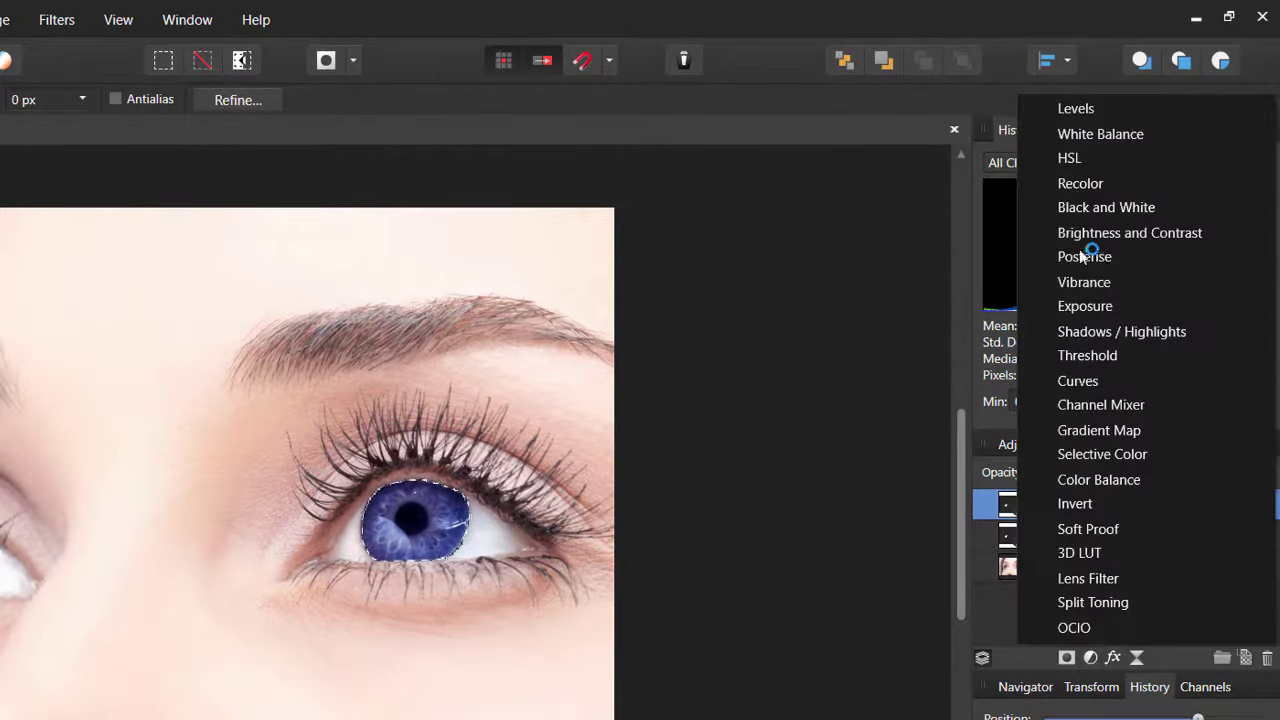
click(1069, 158)
drag(883, 308, 802, 314)
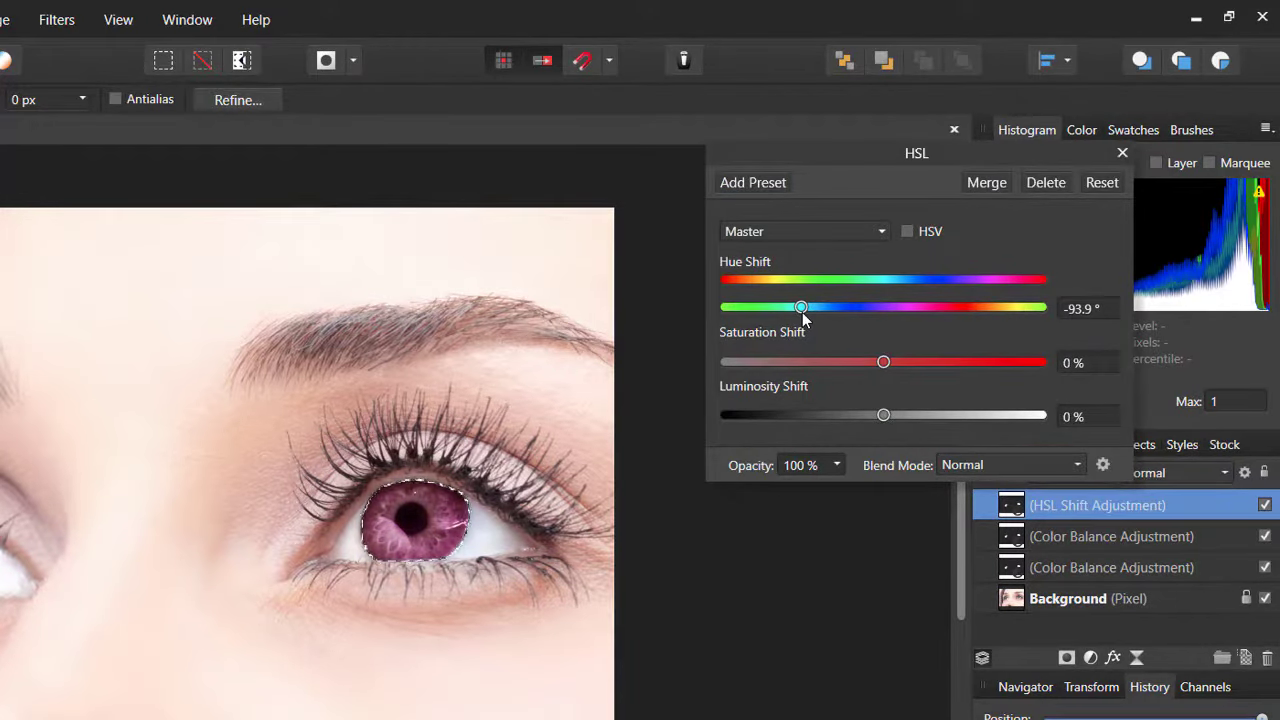
mouse_move(802, 316)
mouse_down()
mouse_move(757, 334)
mouse_move(816, 310)
mouse_move(996, 307)
mouse_up()
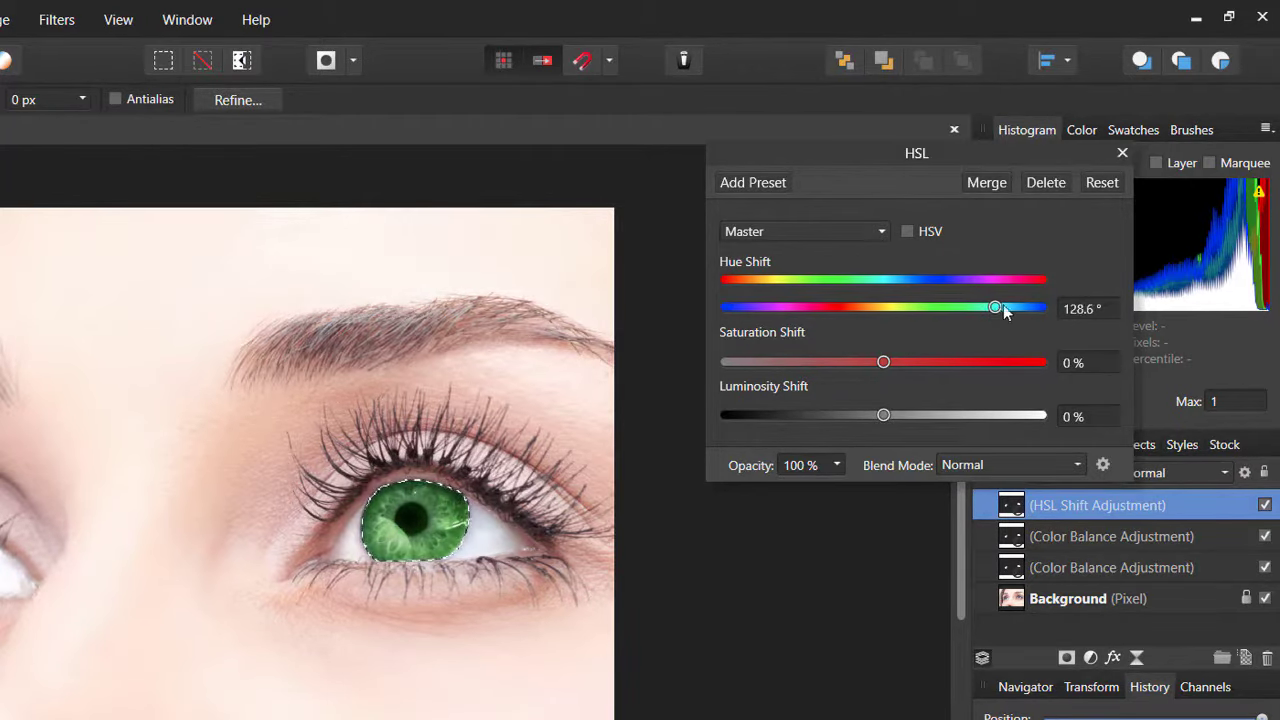
click(1123, 154)
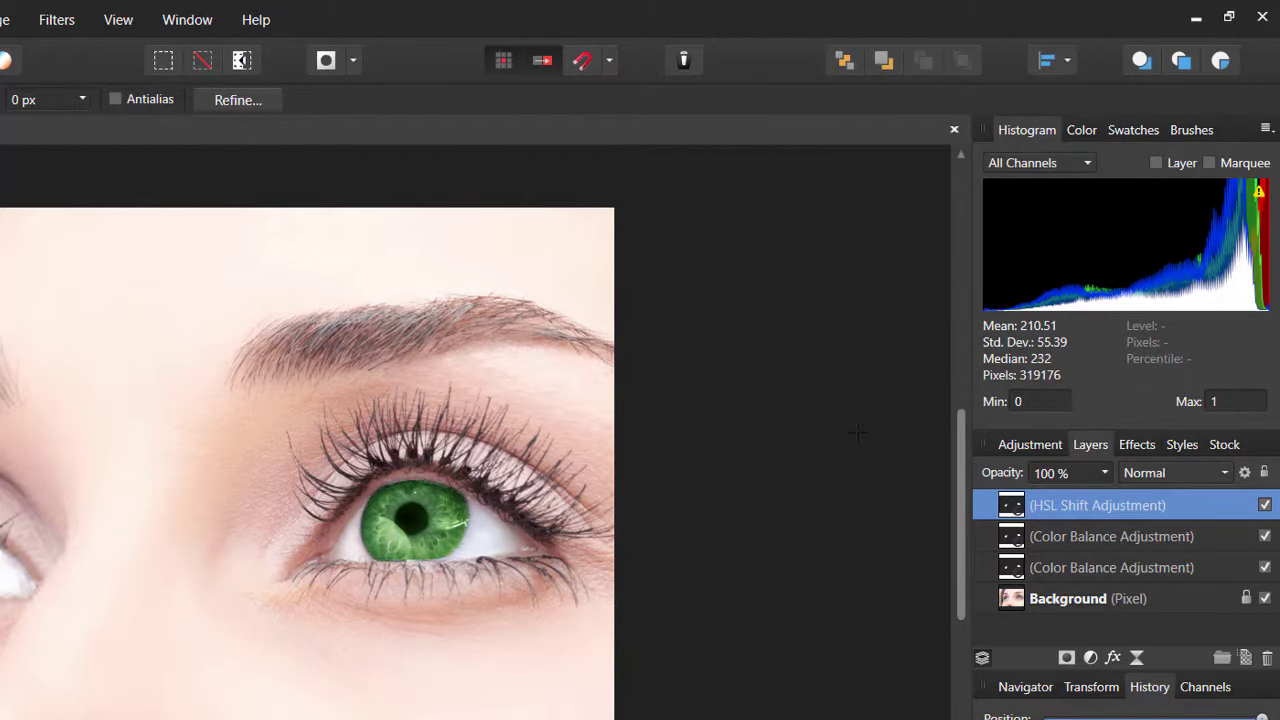
- Zoom out, then zoom back in twice to review both green irises in the portrait
key(ctrl+minus)
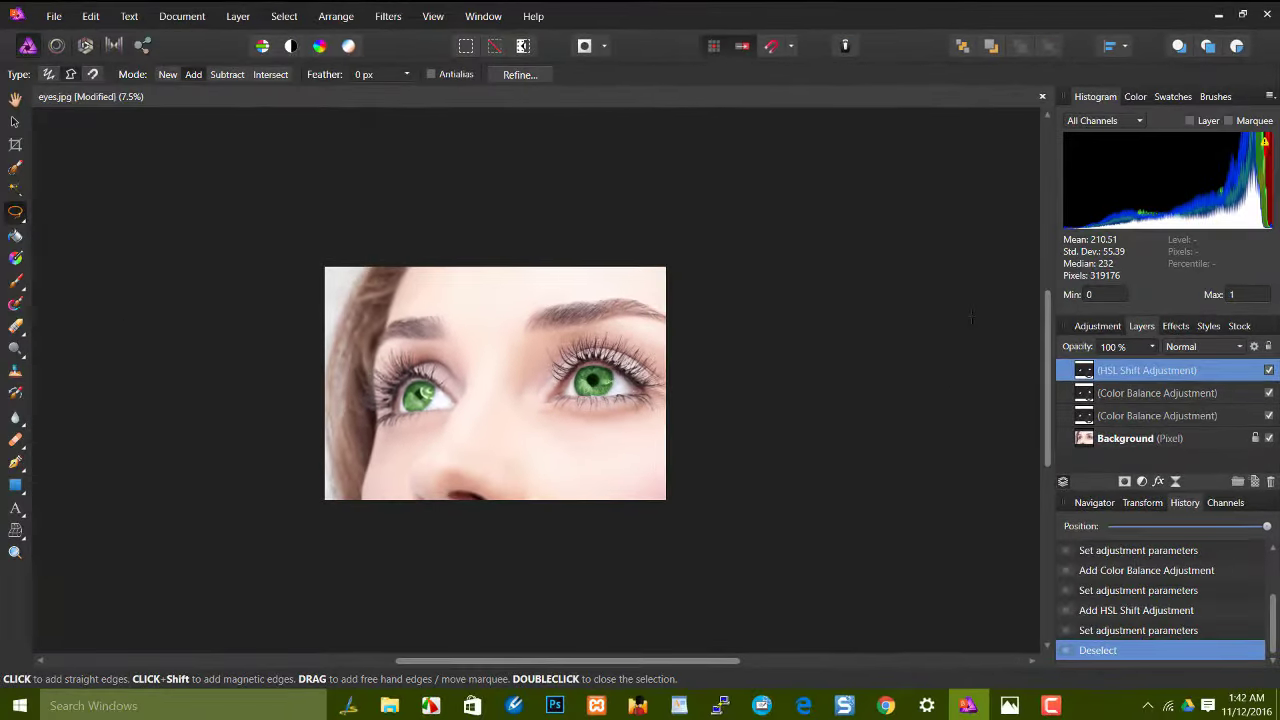
key(ctrl+plus)
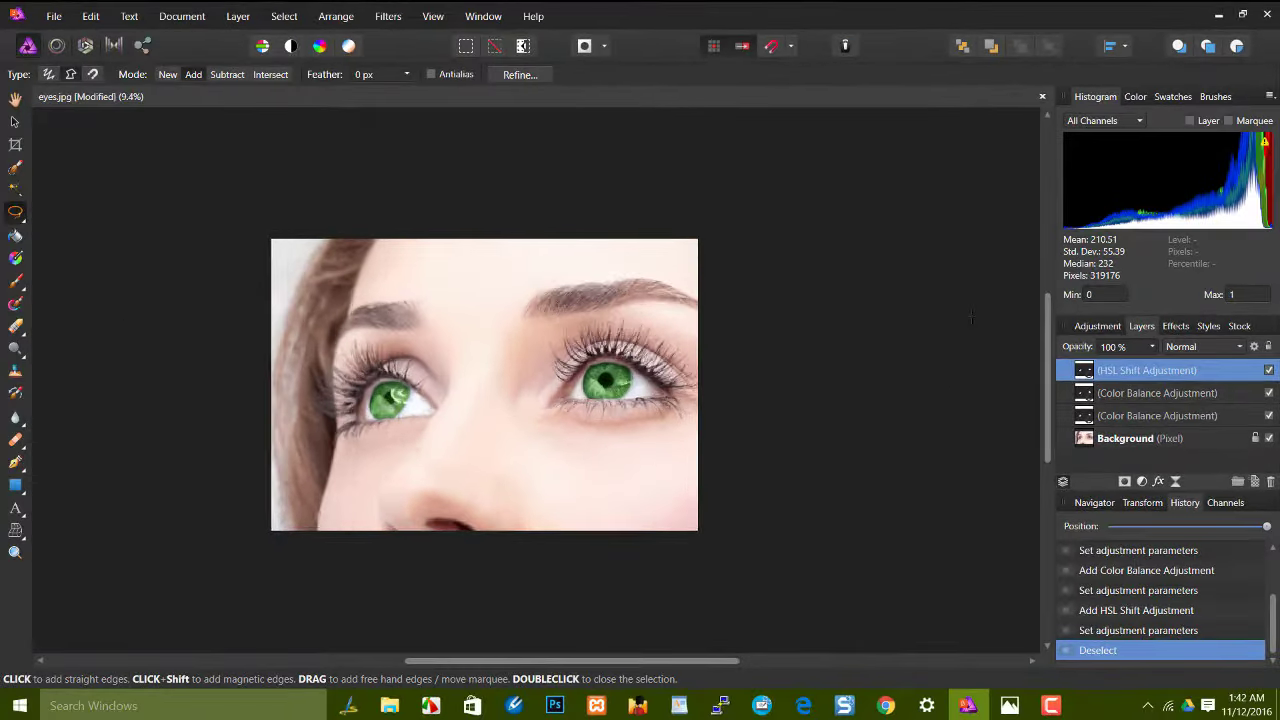
key(ctrl+plus)
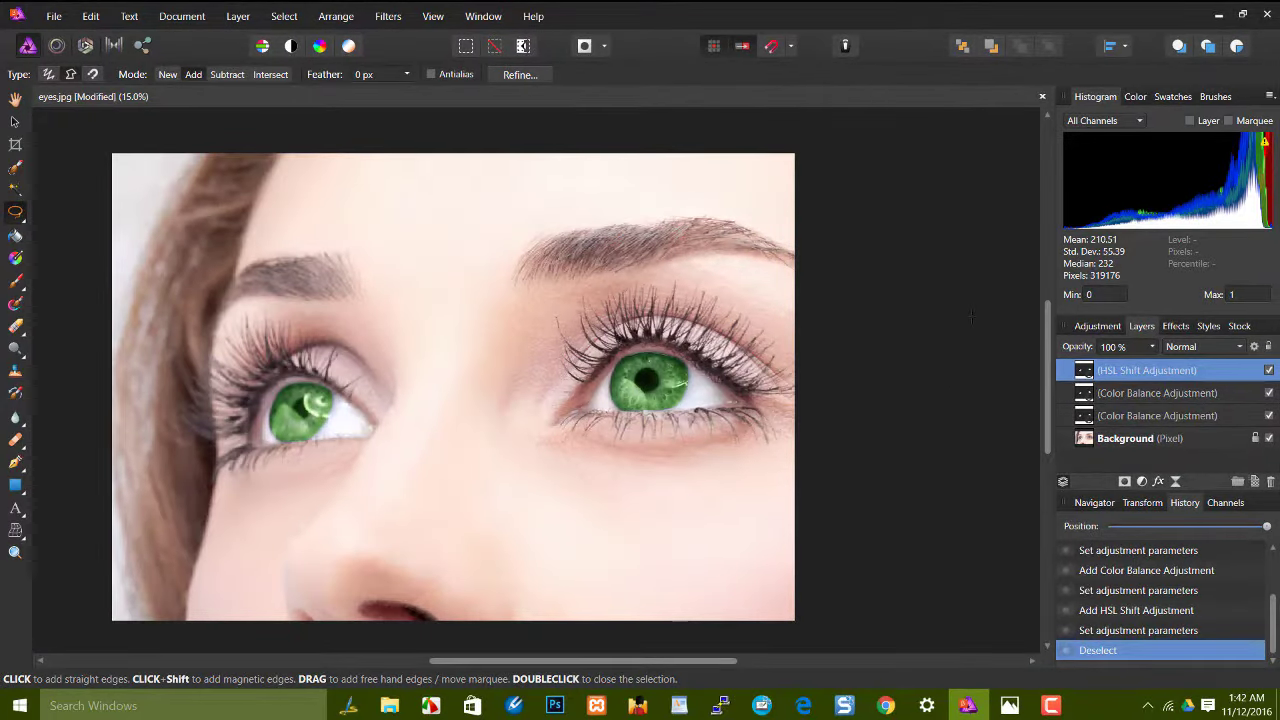